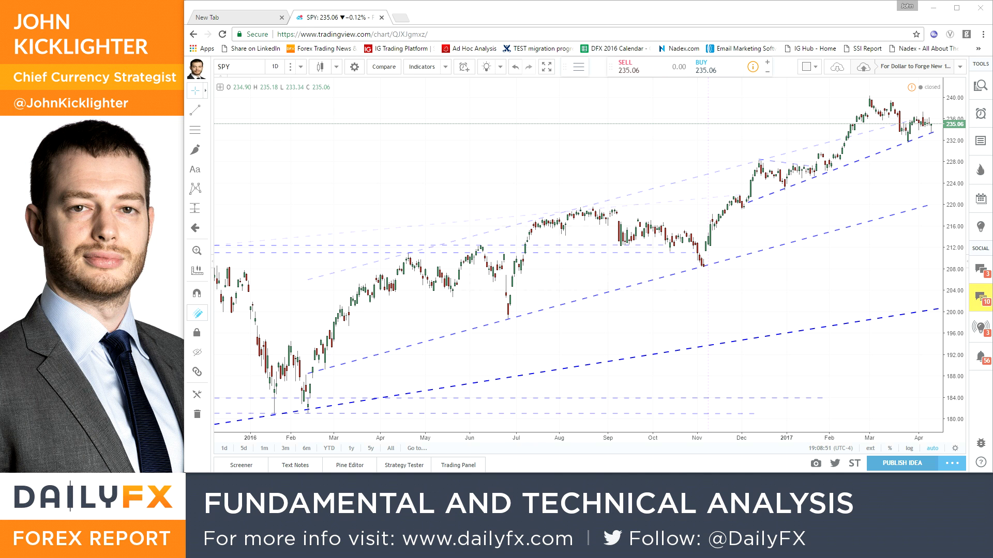
# Switch the chart to 15-minute candles, then back to daily candles, and adjust the zoom
pyautogui.write('15')
pyautogui.press('Return')
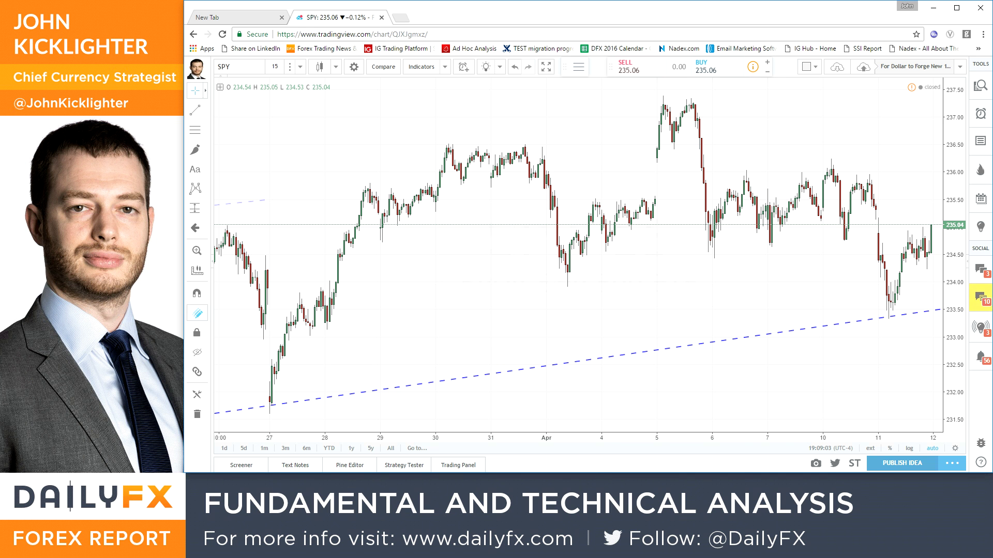
pyautogui.write('1d')
pyautogui.press('Return')
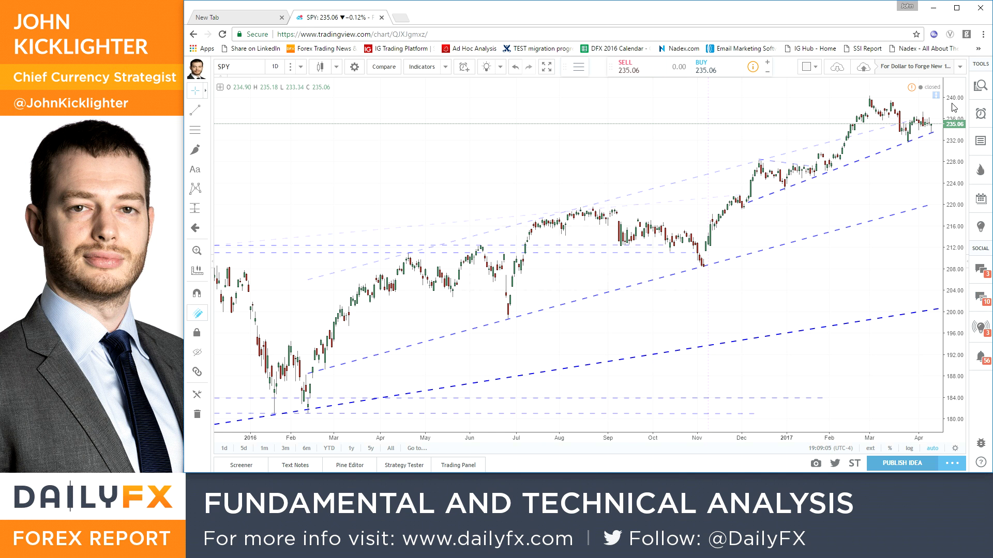
pyautogui.scroll(3, 877, 202)
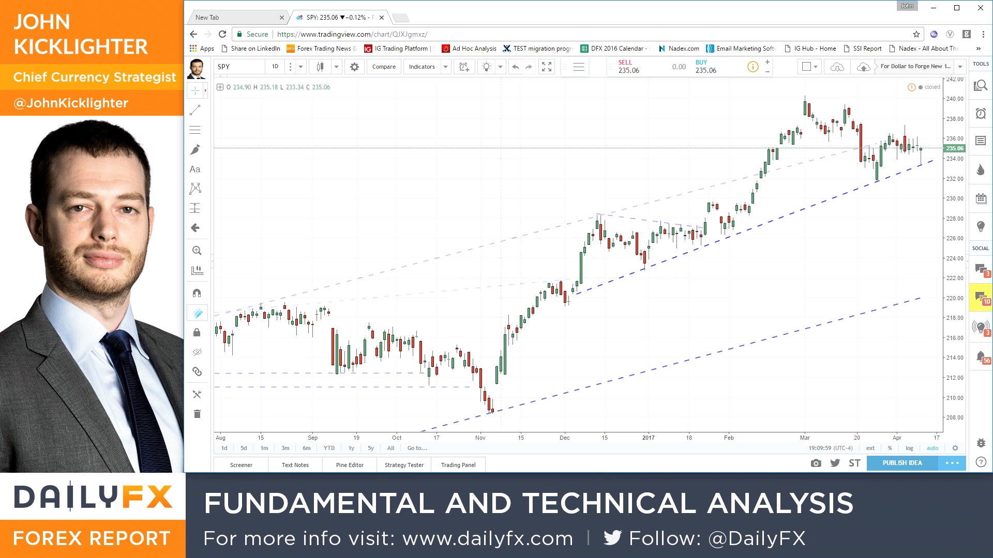
pyautogui.scroll(-2, 708, 288)
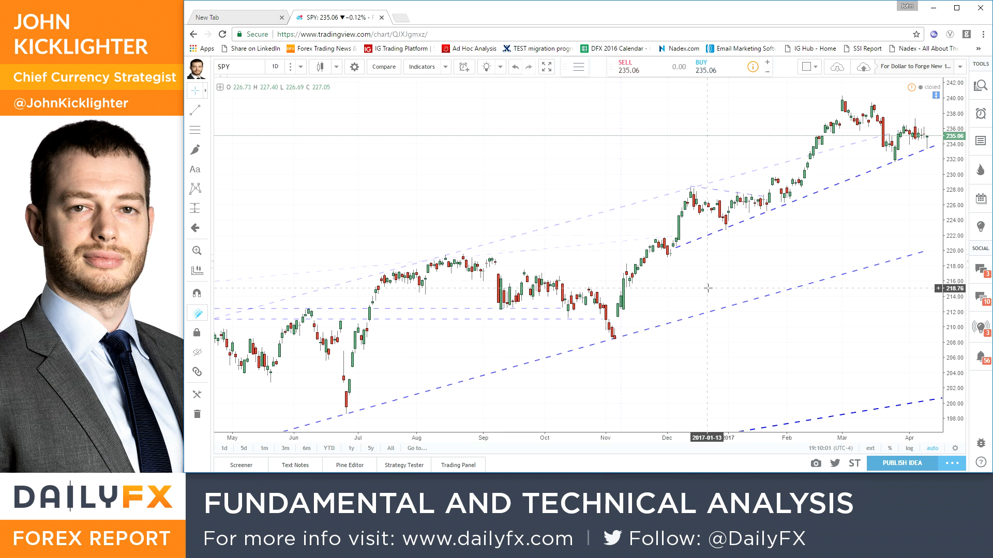
pyautogui.scroll(2, 708, 288)
# Flip through the UKX and DAX charts, then return to SPY
pyautogui.write('UKX')
pyautogui.press('Return')
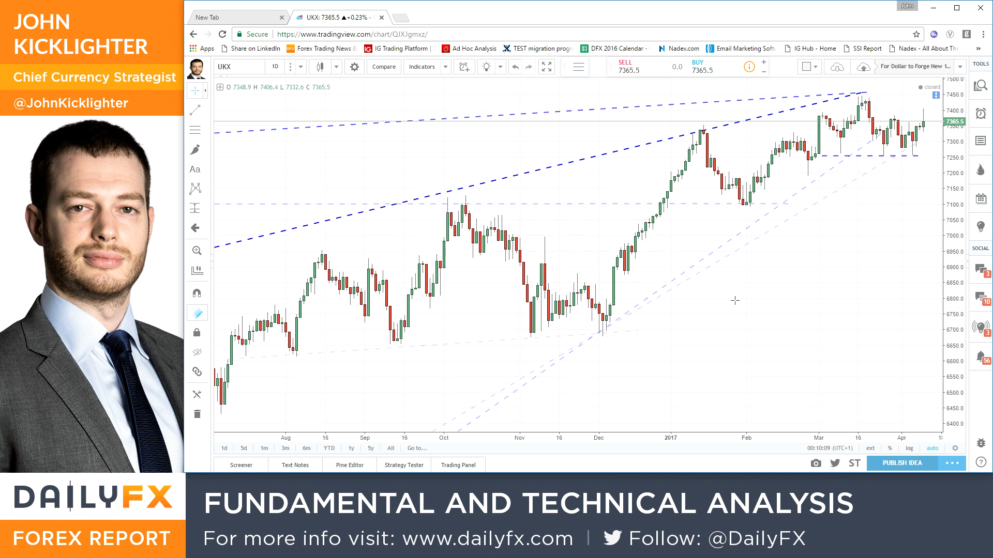
pyautogui.write('DAX')
pyautogui.press('Return')
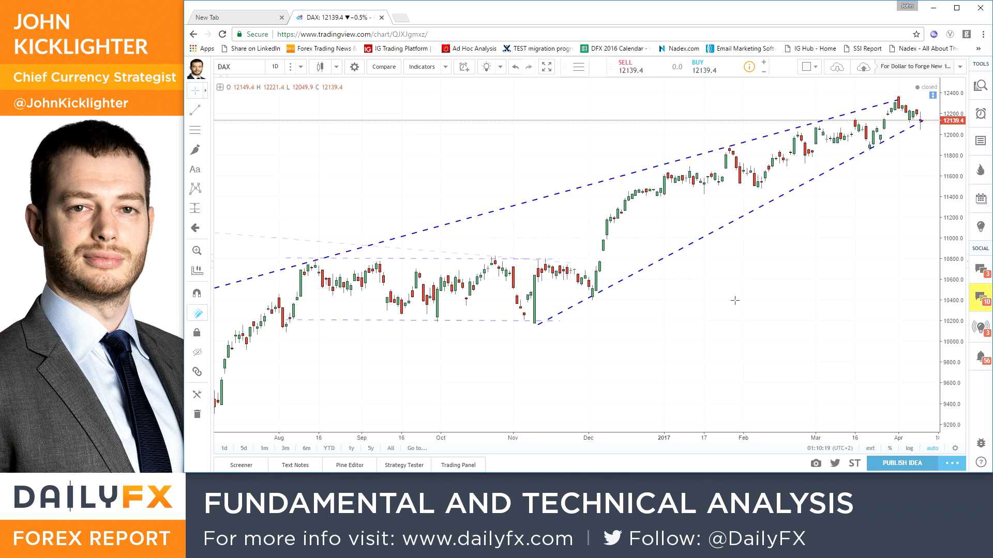
pyautogui.write('SPY')
pyautogui.press('Return')
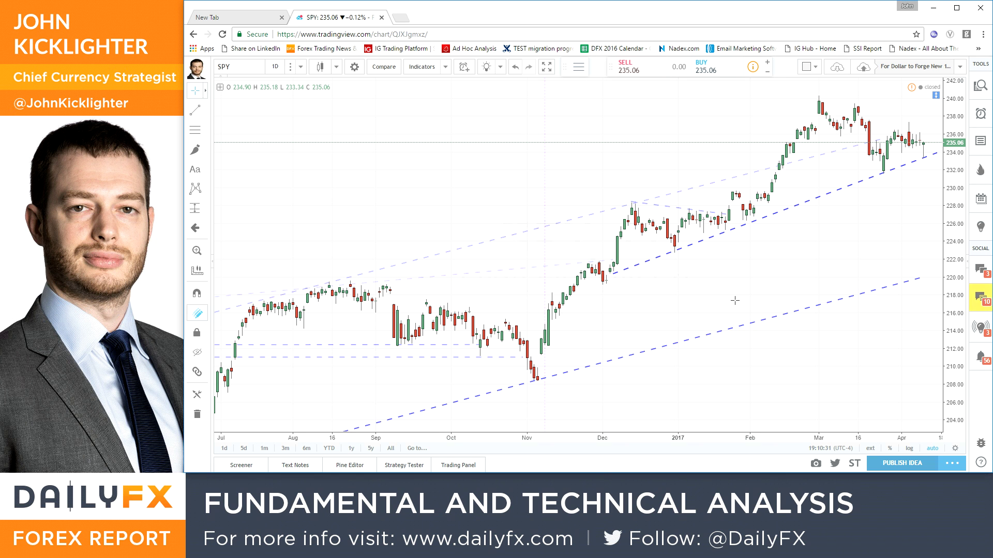
# Review the EEM chart's channel lines zoomed out, then load HYG
pyautogui.write('EEM')
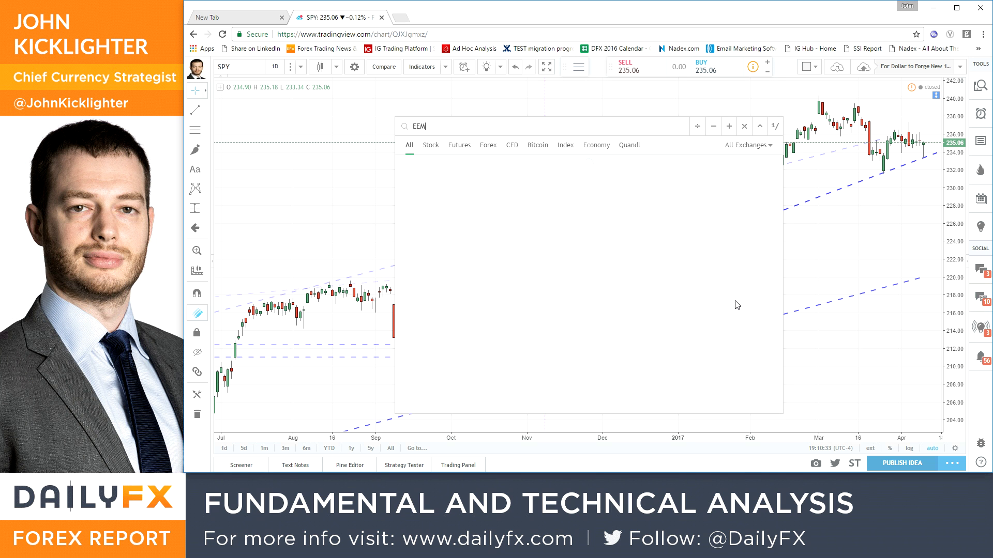
pyautogui.press('Return')
pyautogui.scroll(-3, 702, 337)
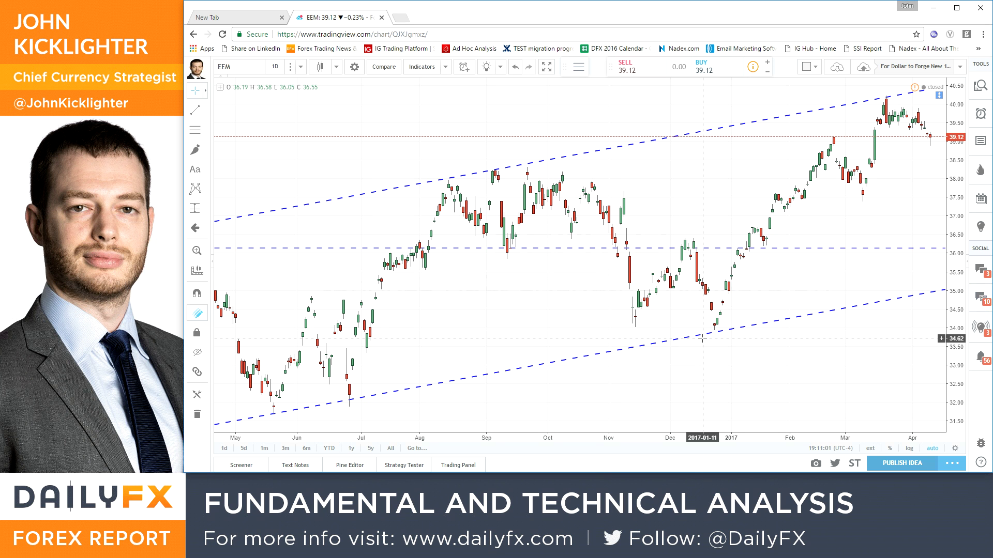
pyautogui.write('HYG')
pyautogui.press('Return')
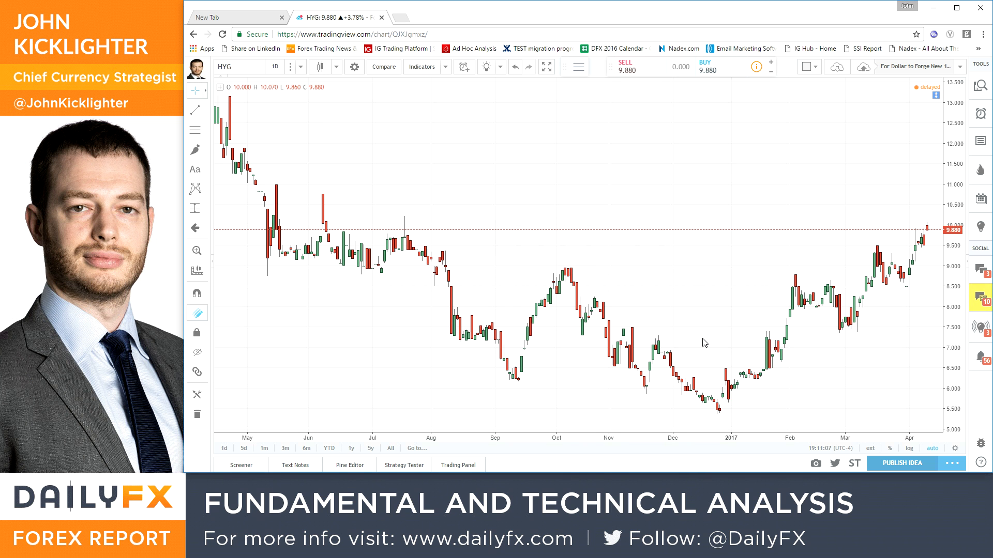
# Load the NYSE Arca iShares iBoxx $ High Yield Corporate Bond ETF and zoom to review its trendlines
pyautogui.write('HYG')
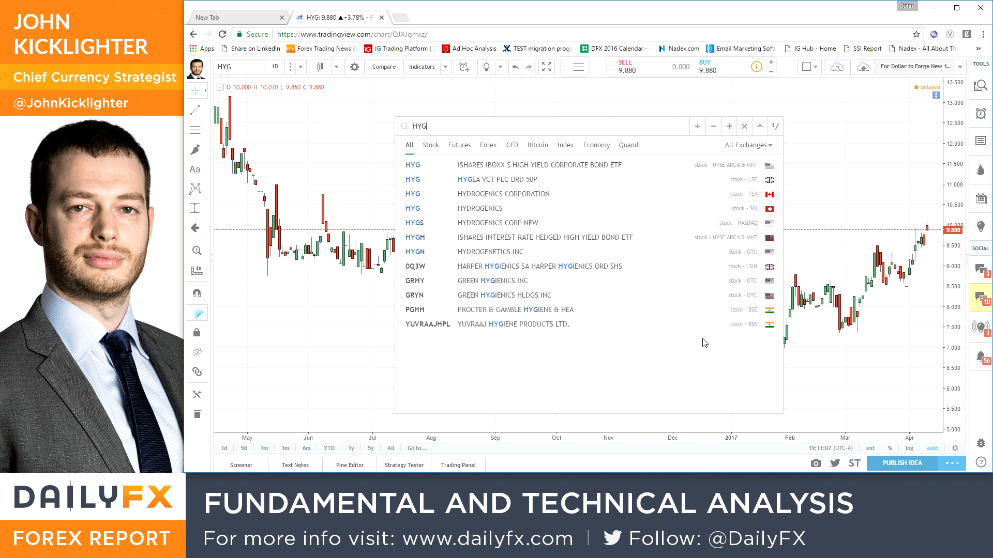
pyautogui.click(486, 171)
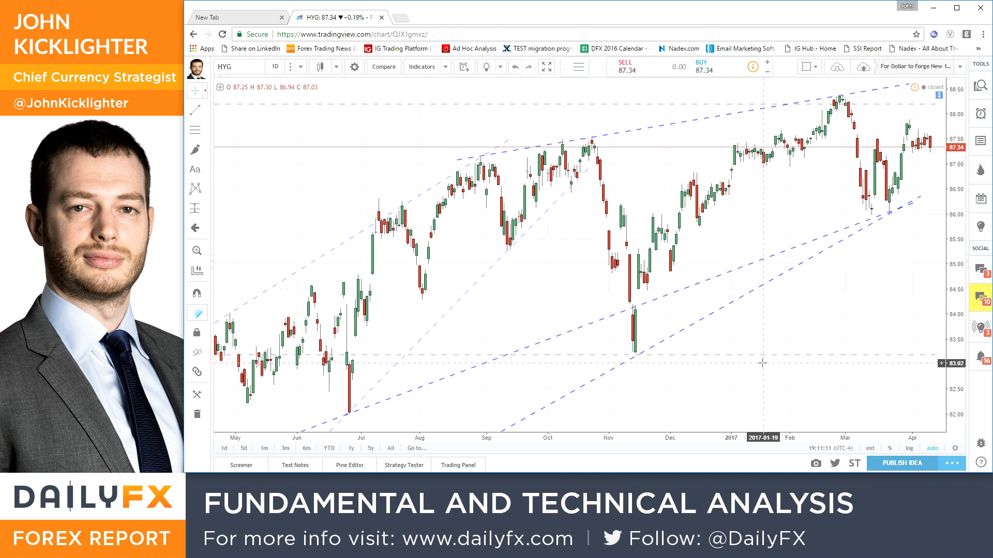
pyautogui.scroll(-2, 762, 363)
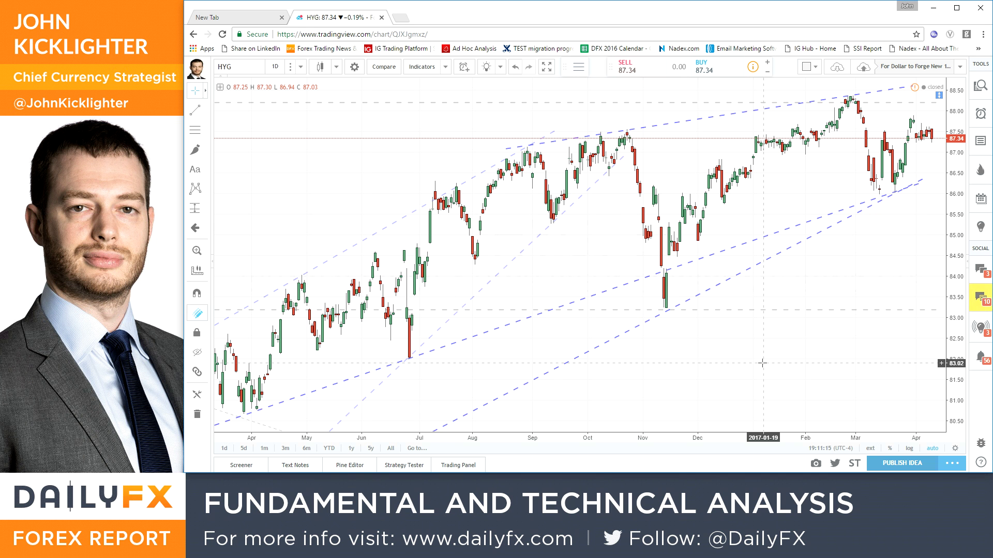
pyautogui.scroll(2, 836, 362)
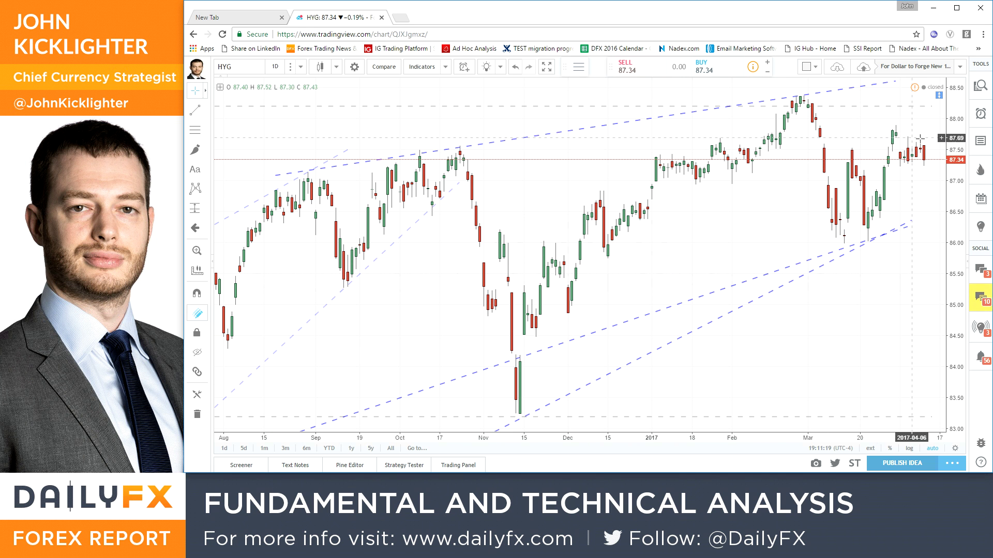
pyautogui.scroll(-2, 888, 444)
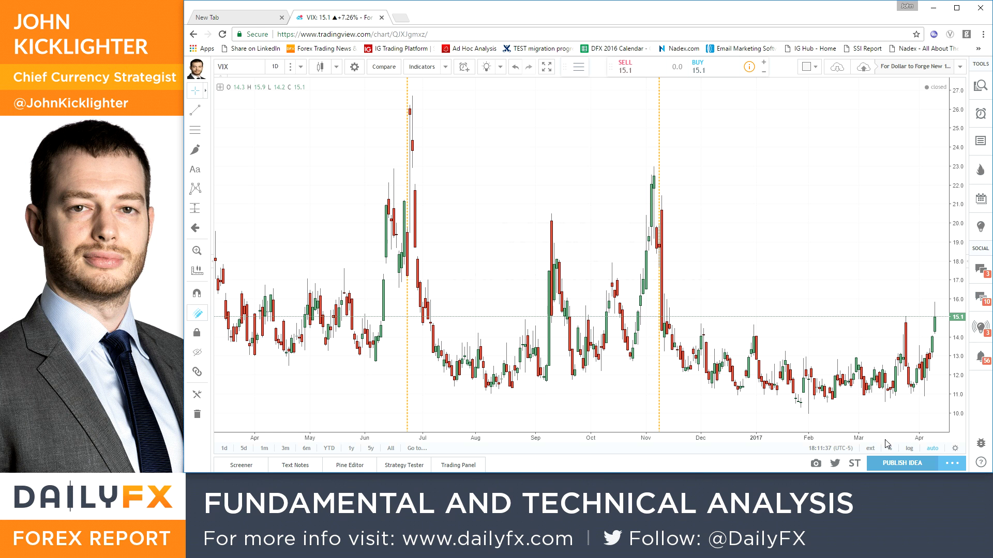
pyautogui.scroll(-2, 885, 441)
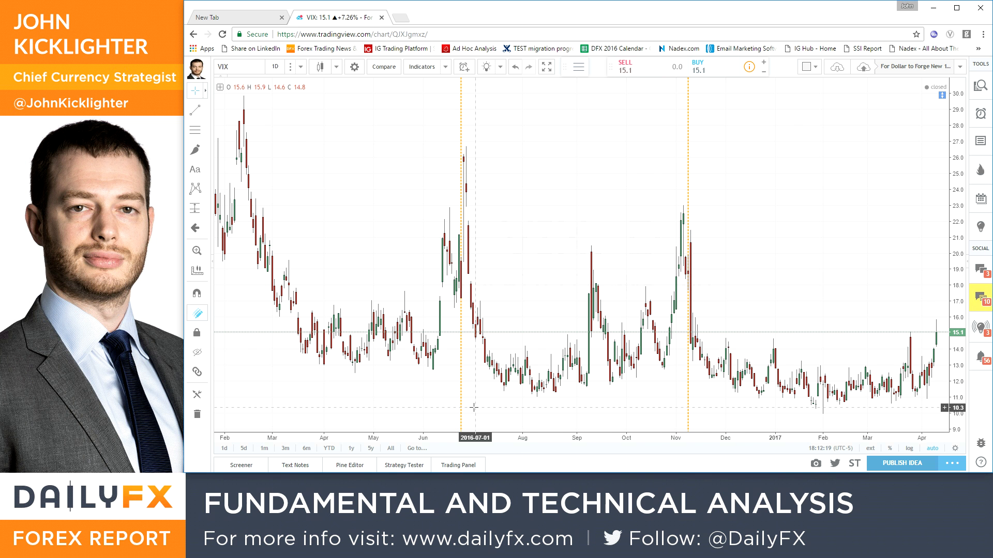
pyautogui.scroll(-1, 474, 409)
pyautogui.scroll(-1, 331, 312)
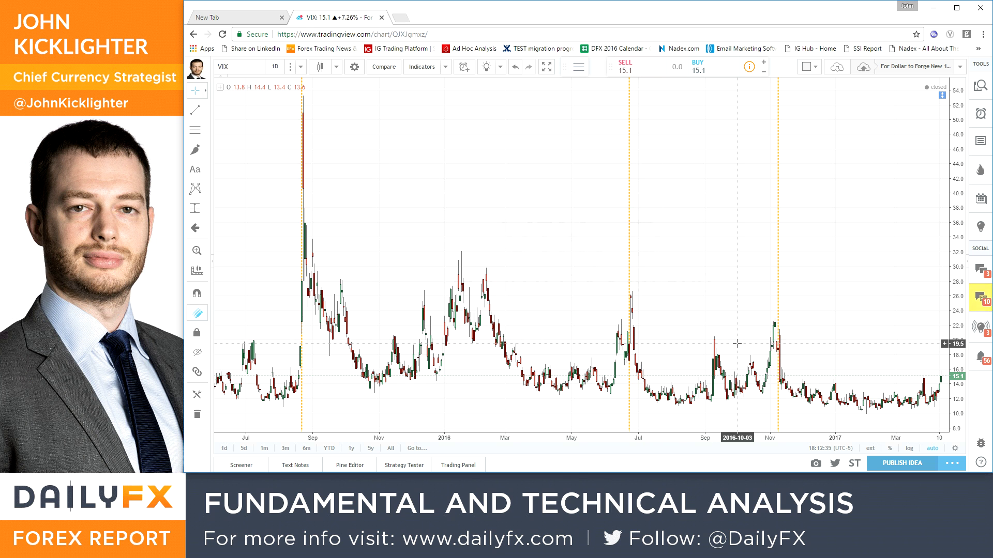
pyautogui.scroll(4, 737, 343)
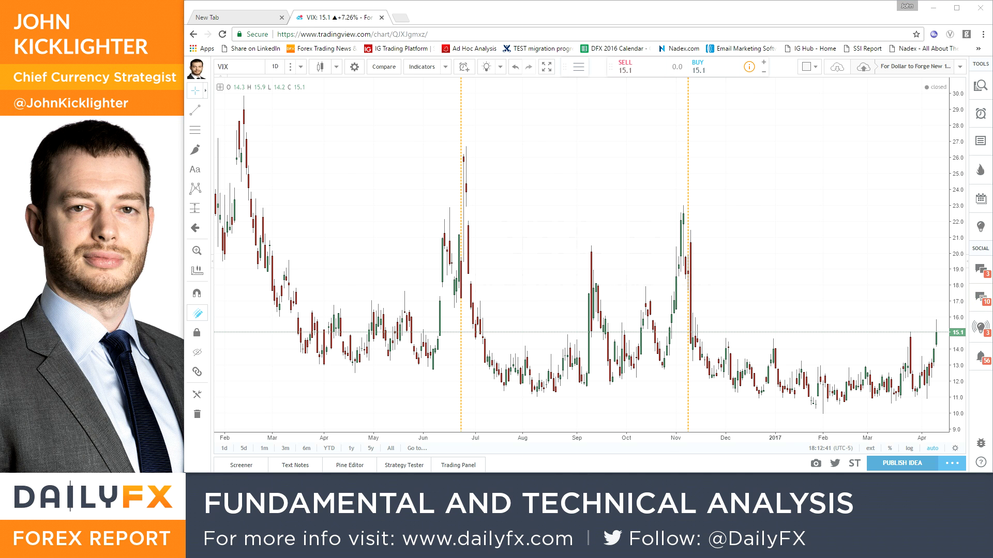
# View the VIX sheet's 'Volatility April 2016 - Present' chart in Excel, then minimize Excel
pyautogui.click(658, 548)
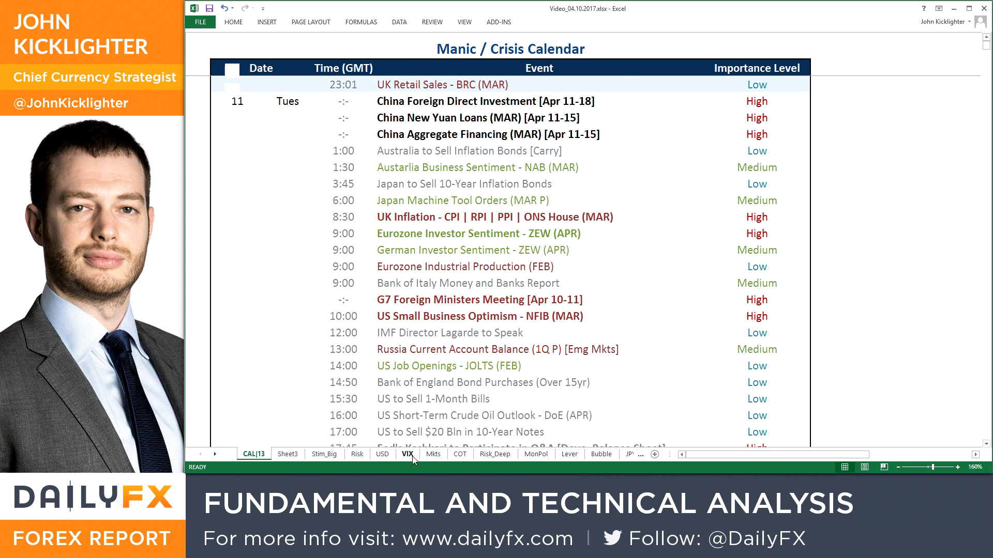
pyautogui.click(408, 454)
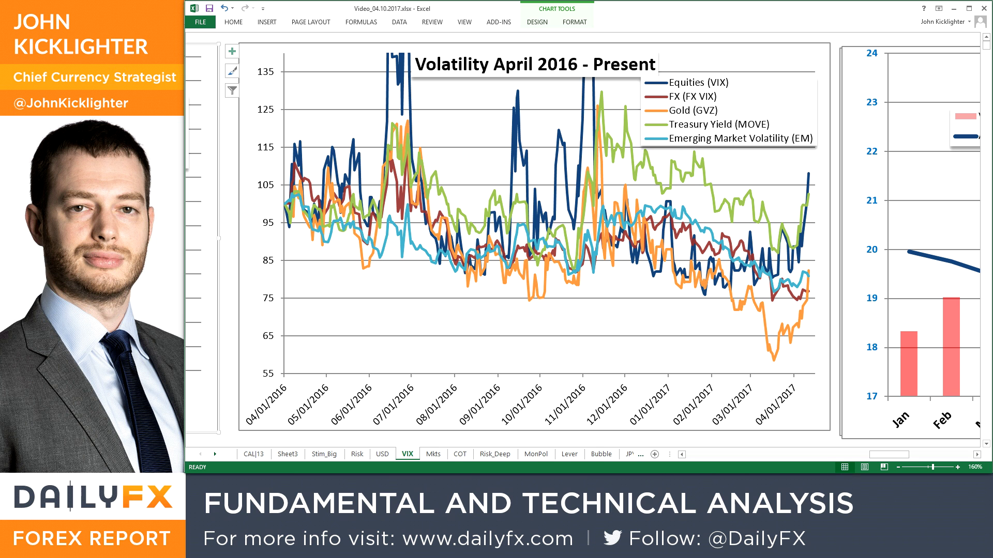
pyautogui.click(953, 8)
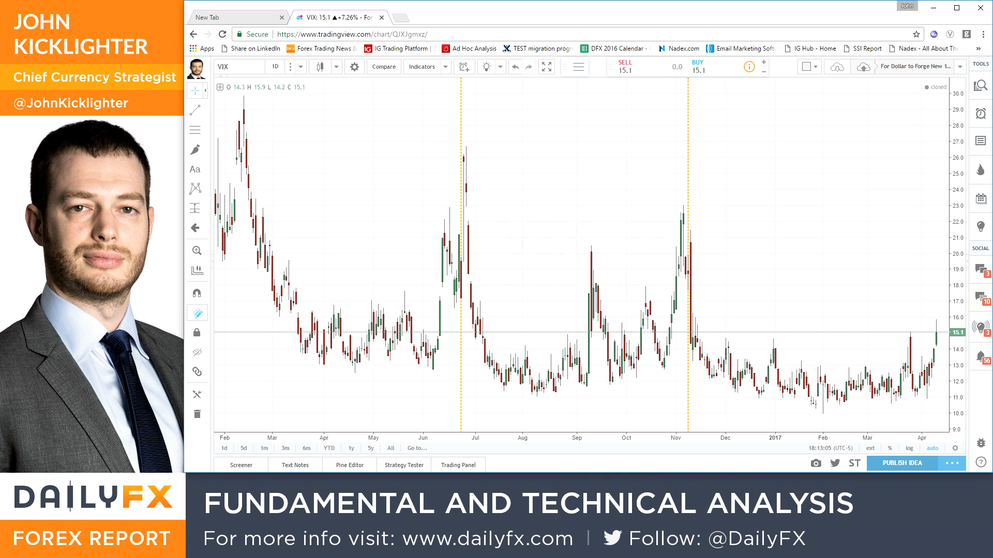
# Move from the SPX chart to the SPY chart
pyautogui.write('SPX')
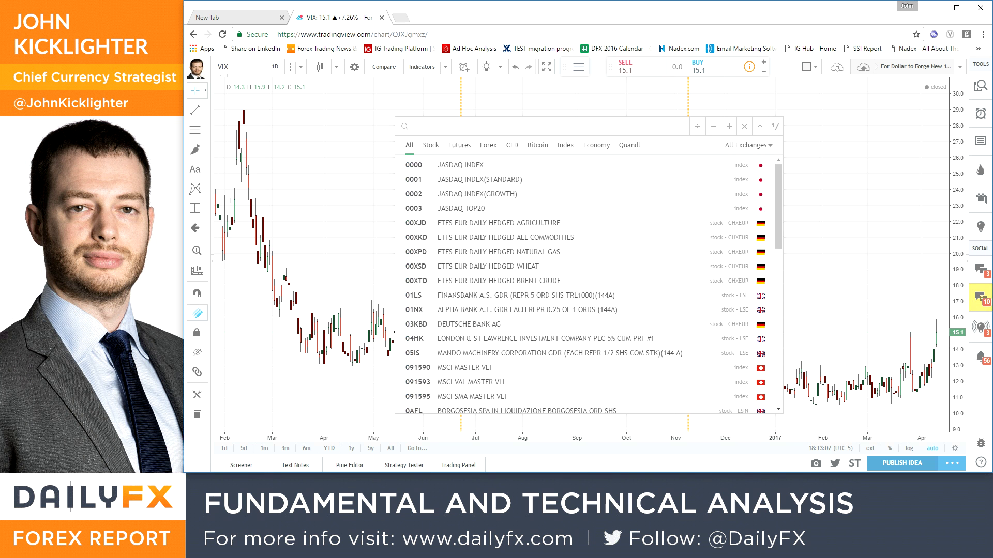
pyautogui.press('Return')
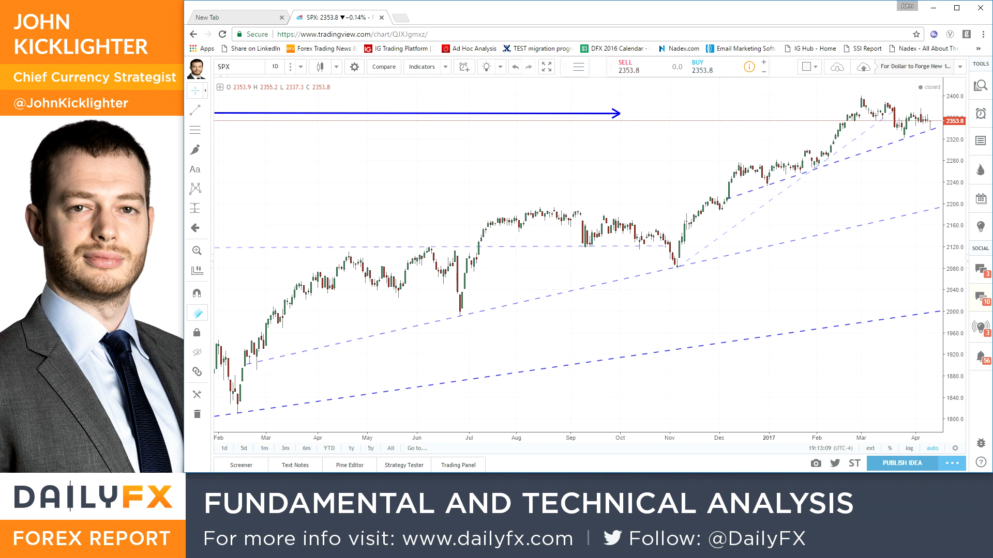
pyautogui.write('SPY')
pyautogui.press('Return')
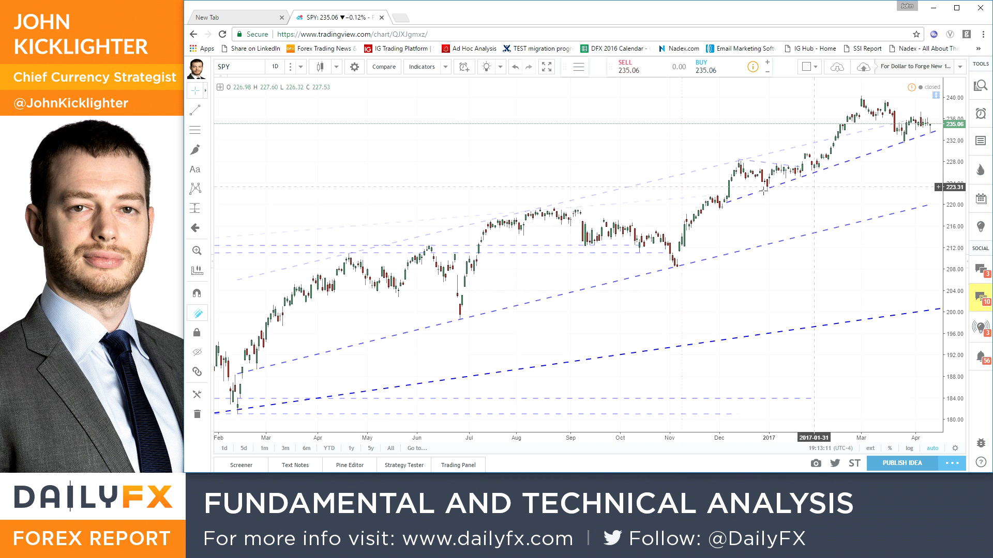
# Show the SPY comparison overlay from the legend, later hiding it on the VIX chart
pyautogui.click(220, 87)
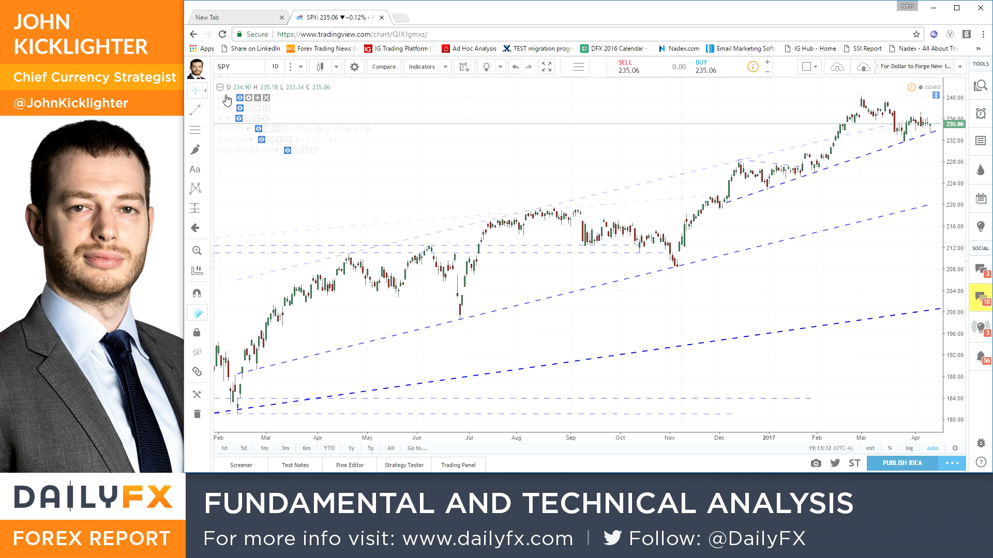
pyautogui.click(258, 129)
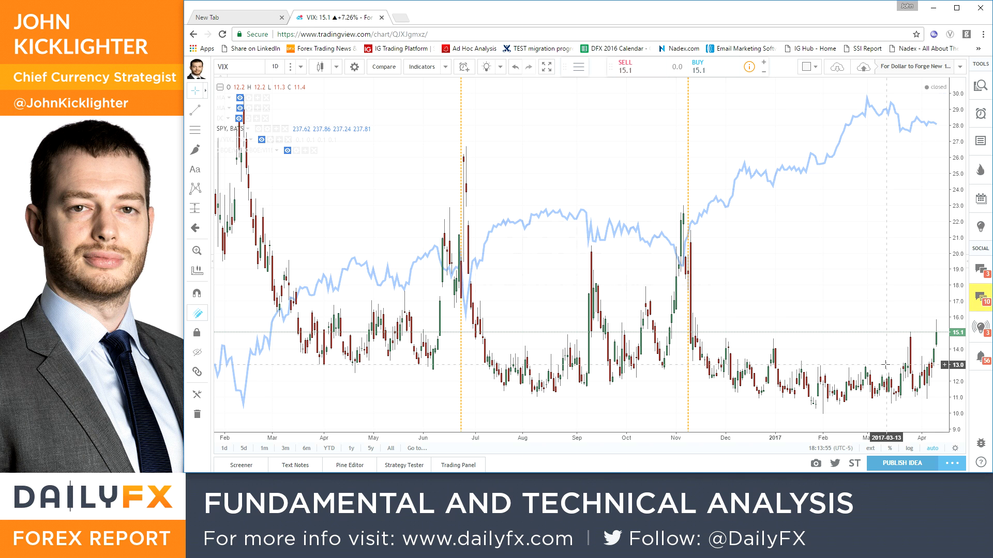
pyautogui.click(259, 129)
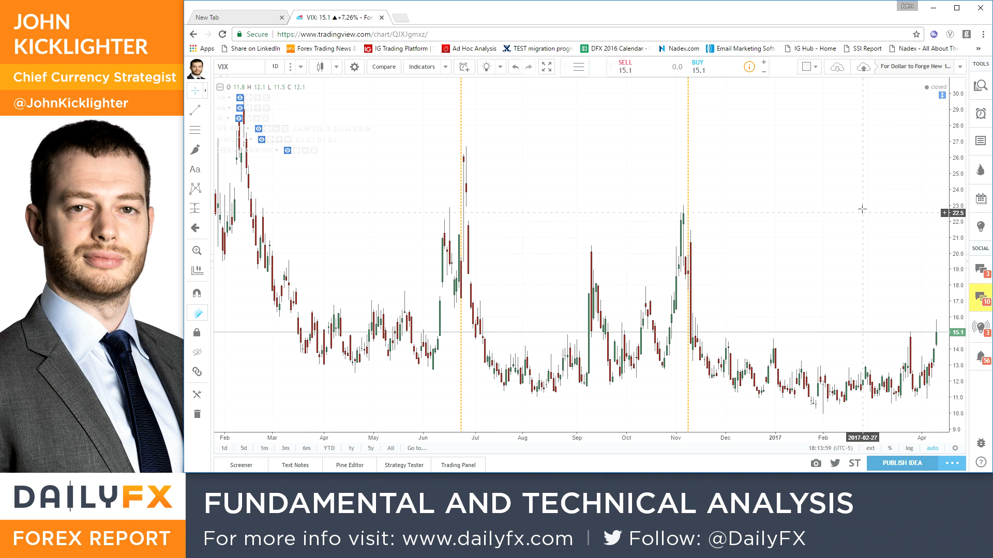
# Bring up the GVZ gold volatility daily chart, last at 15.20
pyautogui.write('v')
pyautogui.press('BackSpace')
pyautogui.press('Escape')
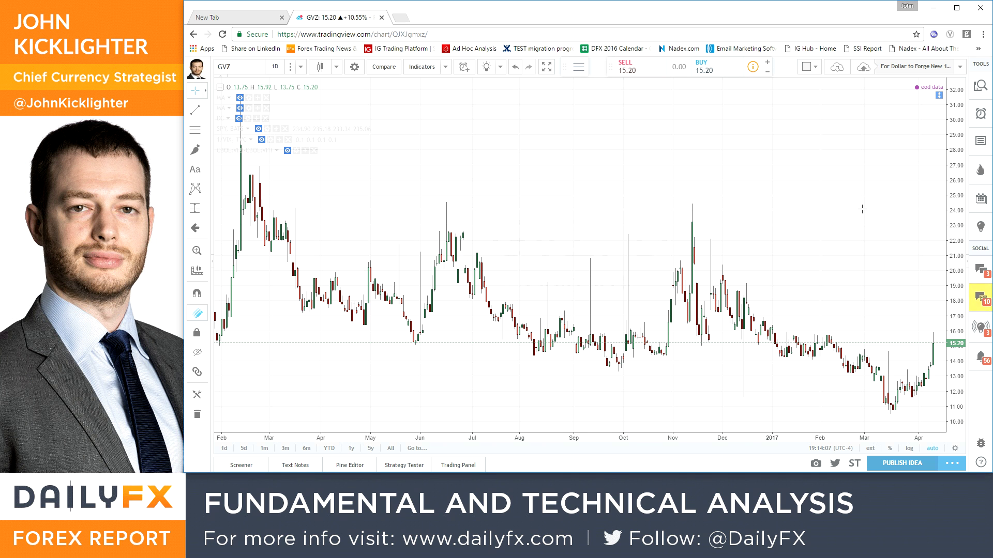
# Load the XAUUSD gold chart and collapse the indicator legend
pyautogui.write('xauusd')
pyautogui.press('Return')
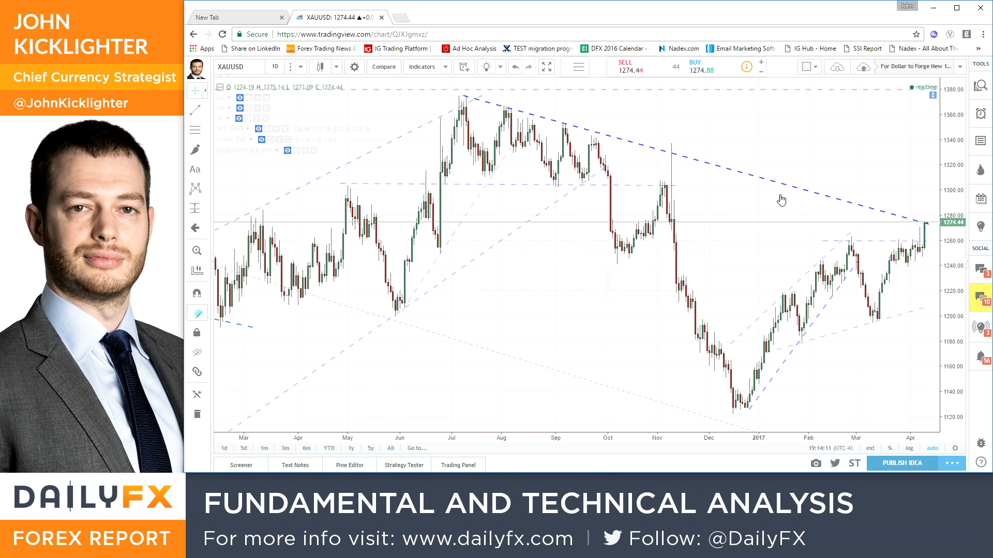
pyautogui.click(220, 87)
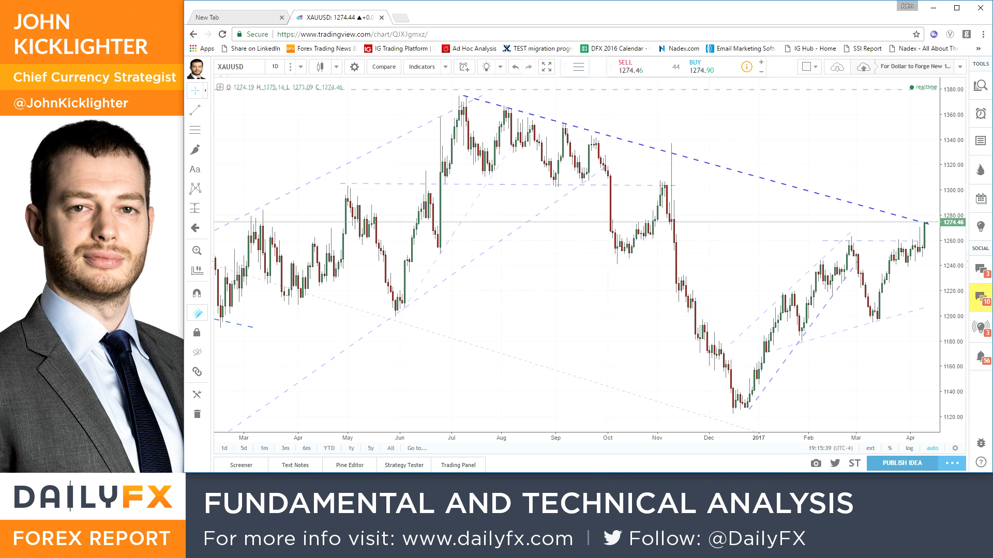
# Load TLT, then TBT with its dashed trendlines, last at 37.86
pyautogui.write('TLT')
pyautogui.press('Return')
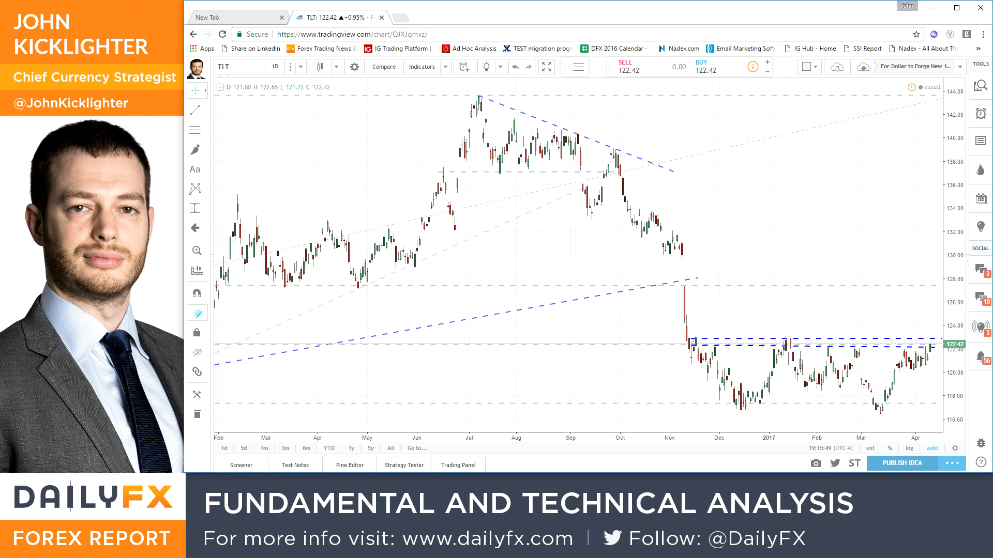
pyautogui.write('TBT')
pyautogui.press('Return')
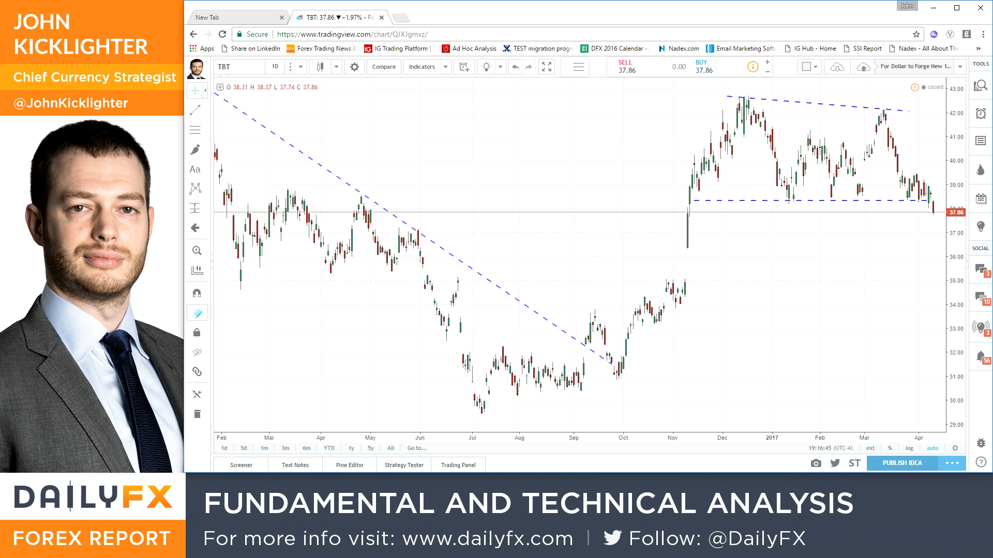
# Enter EVZ in the symbol search for the euro volatility index
pyautogui.write('EVZ')
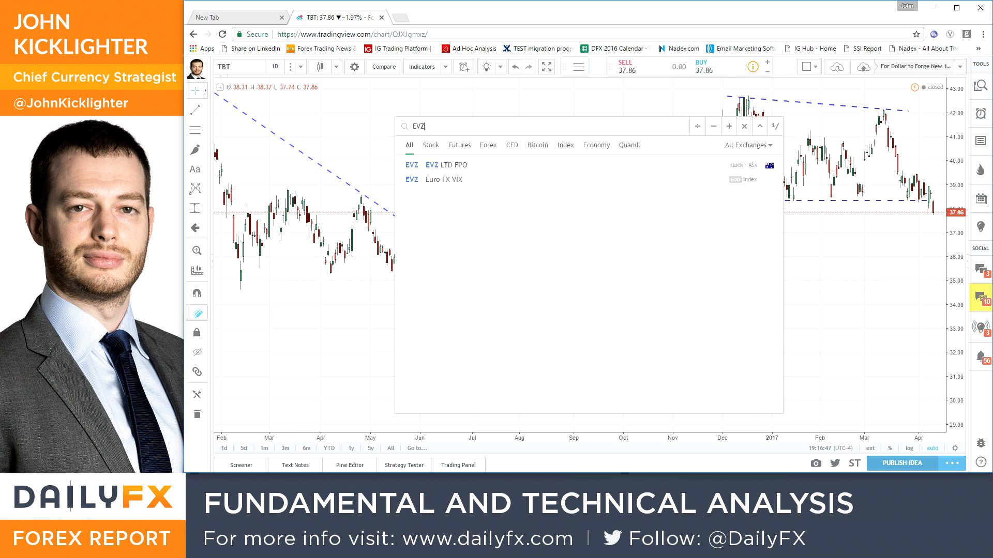
pyautogui.press('Return')
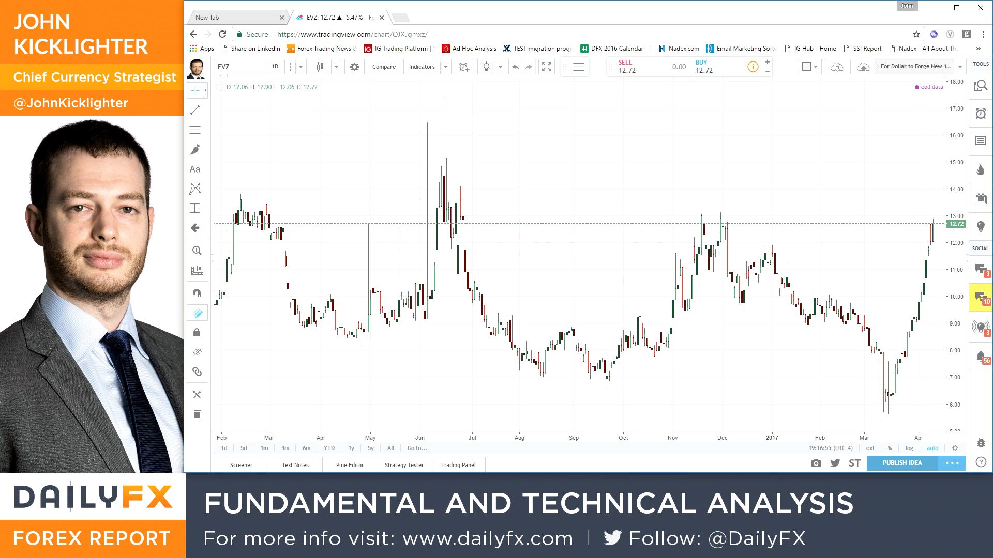
# Load EURUSD, change the SPY overlay's symbol to 1/SPY, then hide that overlay
pyautogui.write('EURUSD')
pyautogui.press('Return')
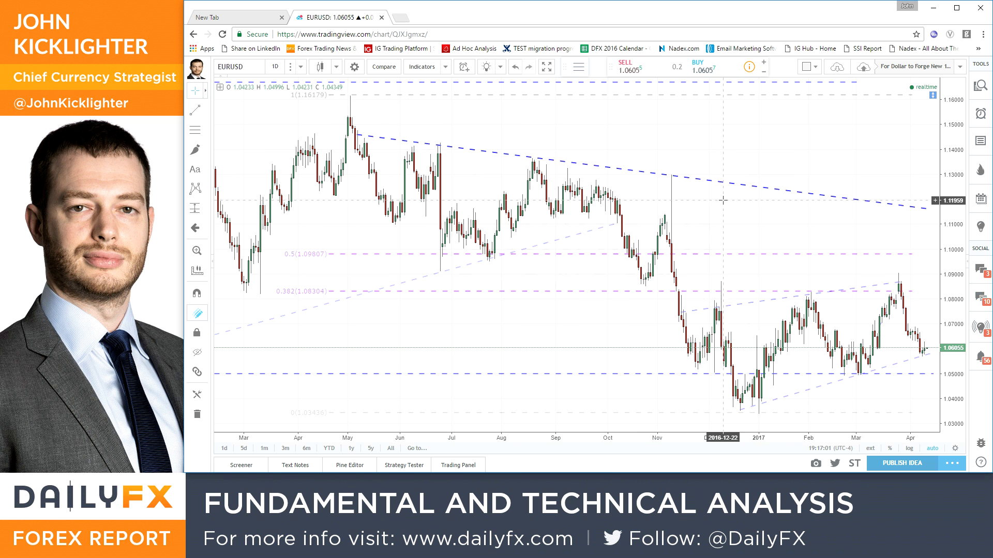
pyautogui.click(220, 87)
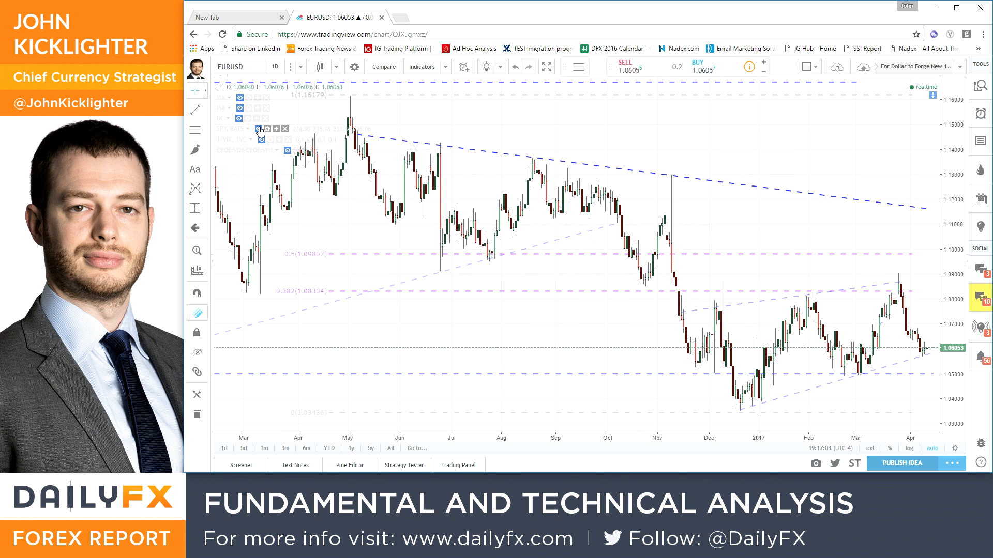
pyautogui.click(267, 129)
pyautogui.click(531, 263)
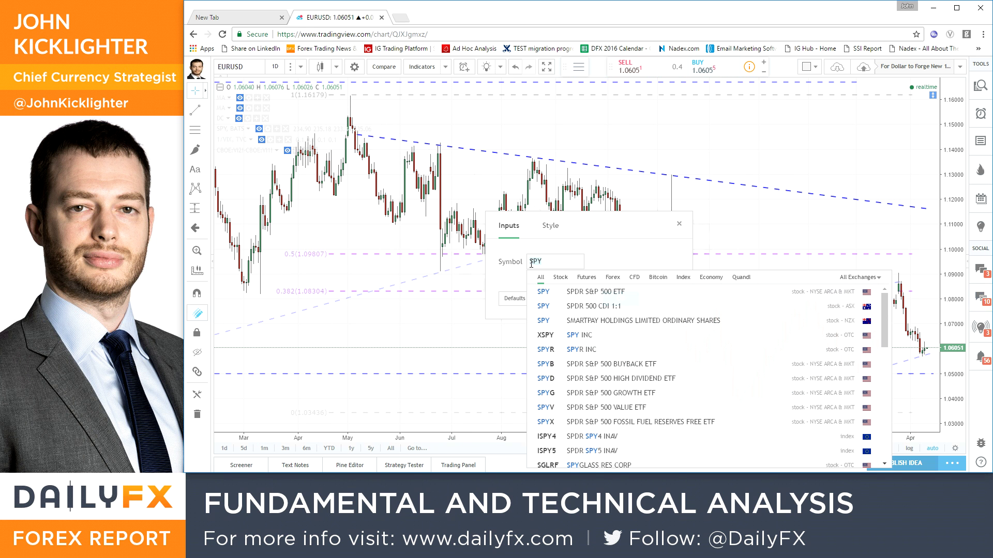
pyautogui.write('1/')
pyautogui.press('Return')
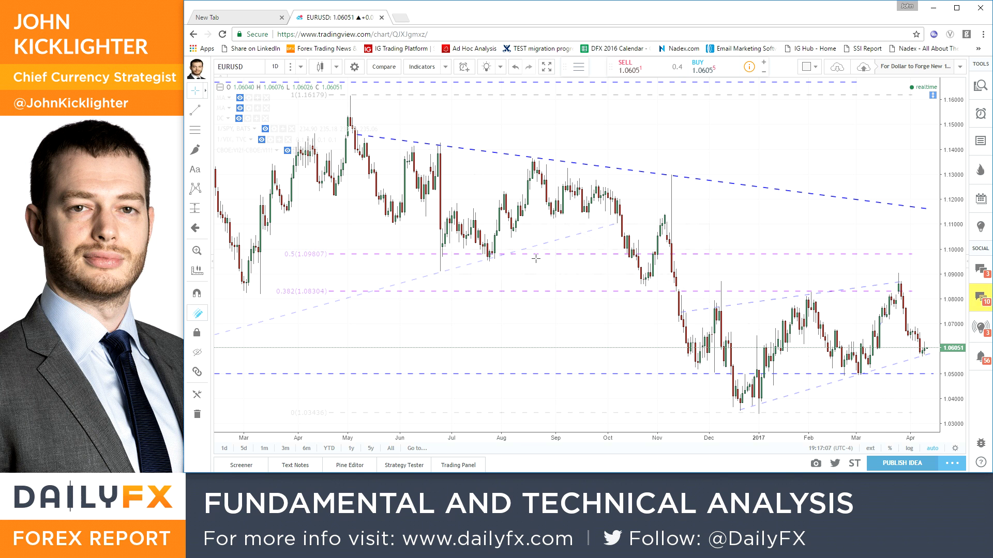
pyautogui.click(265, 129)
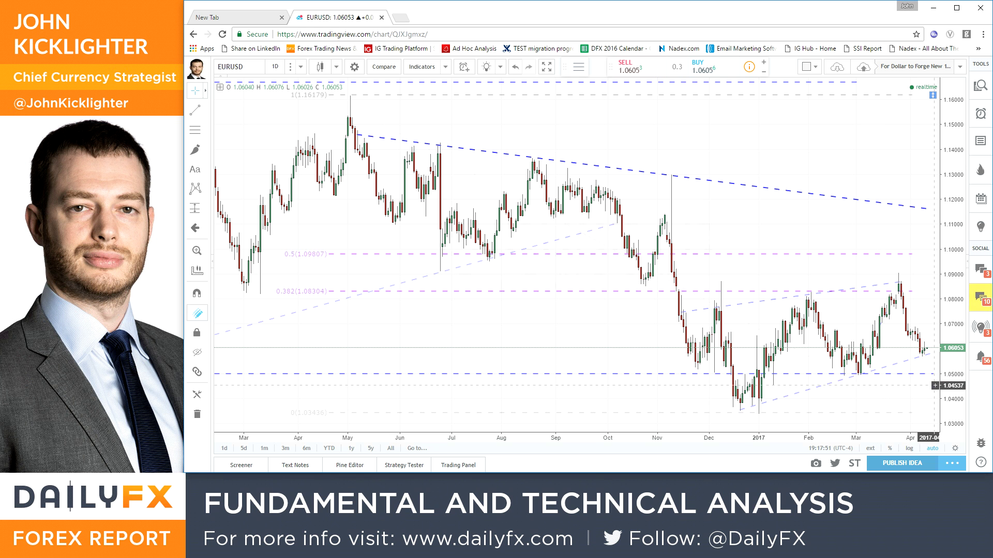
pyautogui.scroll(1, 920, 388)
pyautogui.scroll(2, 920, 388)
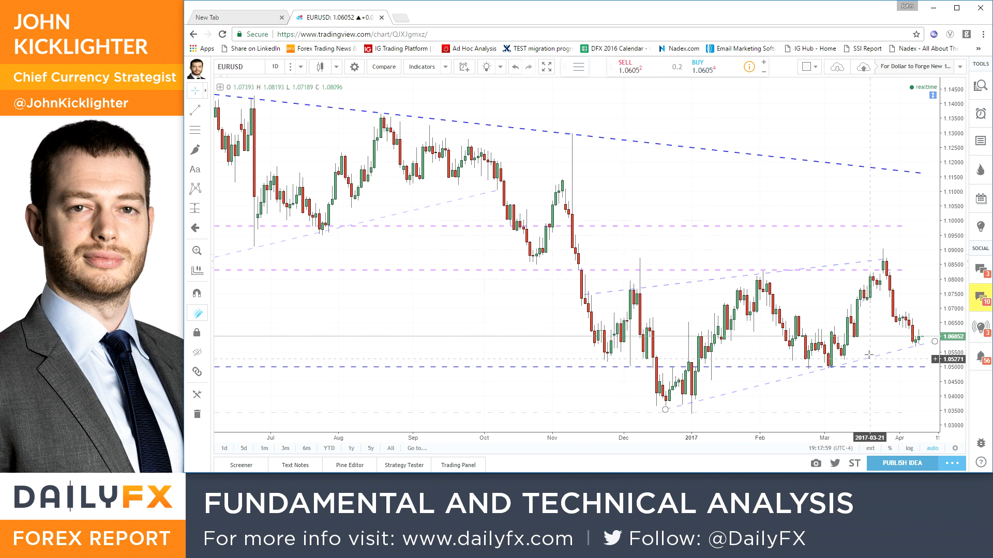
pyautogui.scroll(-3, 858, 368)
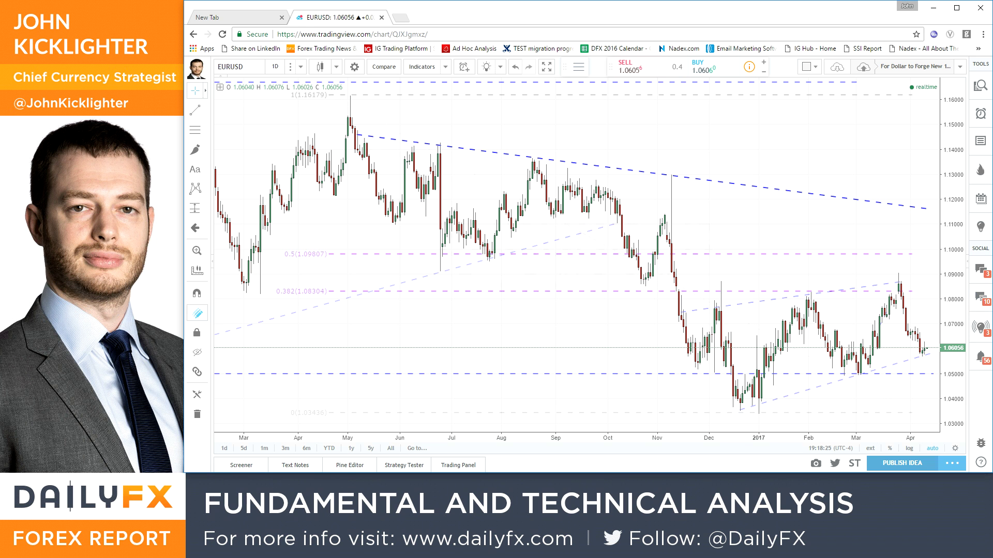
# Load the USDJPY chart with its trendlines and fib levels, then Alt+Tab to Excel
pyautogui.write('USDJPY')
pyautogui.press('Return')
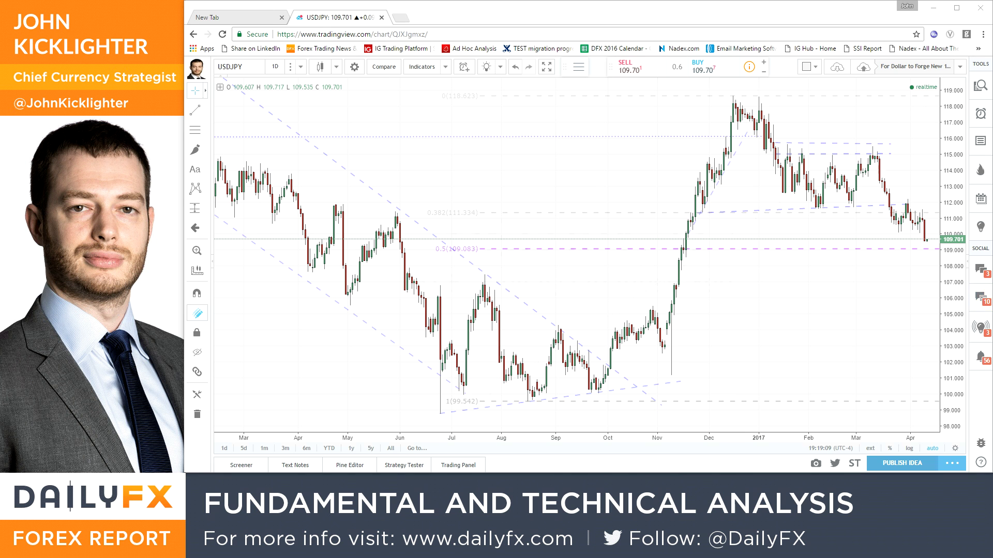
pyautogui.hotkey('alt', 'Tab')
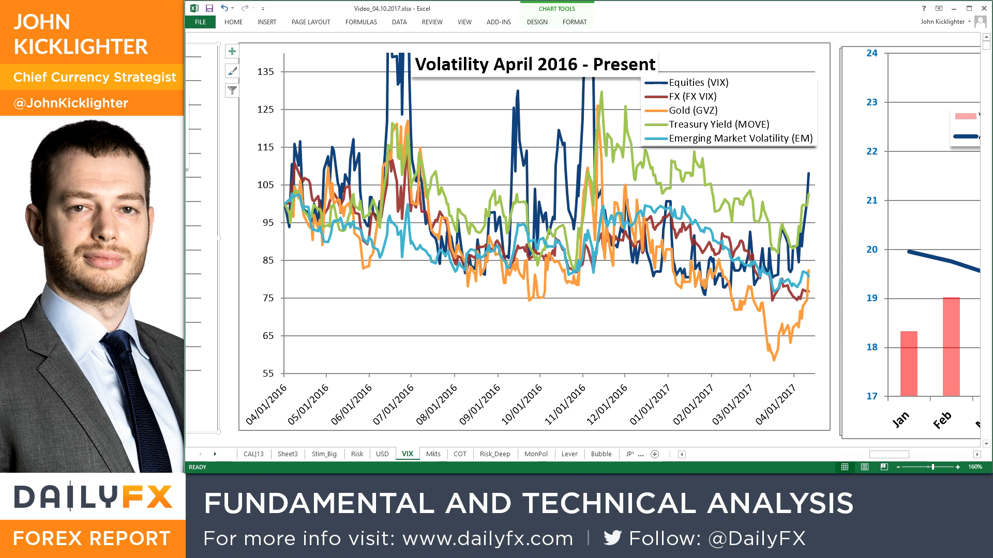
# Show the Risk sheet's Market Performance chart, then minimize Excel to reveal the USDJPY chart
pyautogui.click(357, 454)
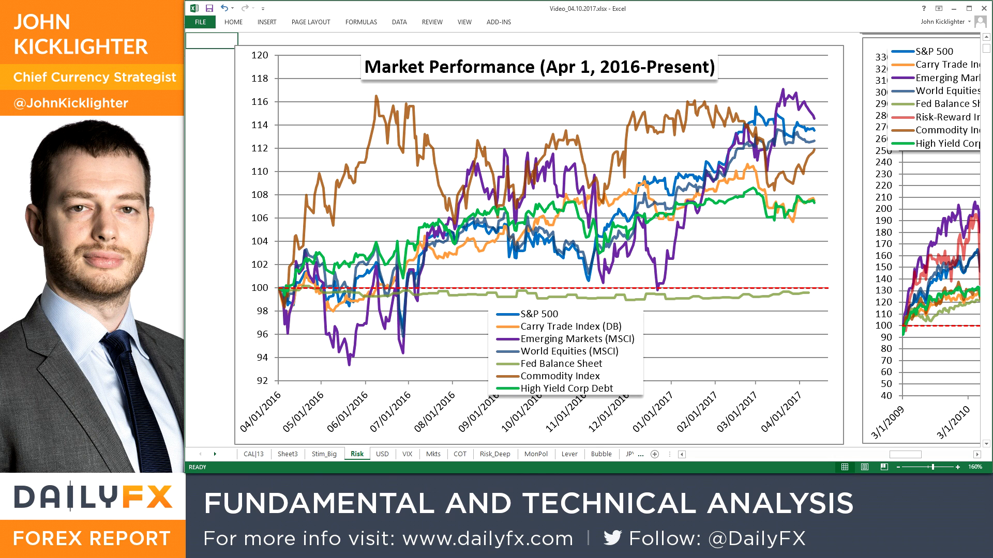
pyautogui.click(953, 8)
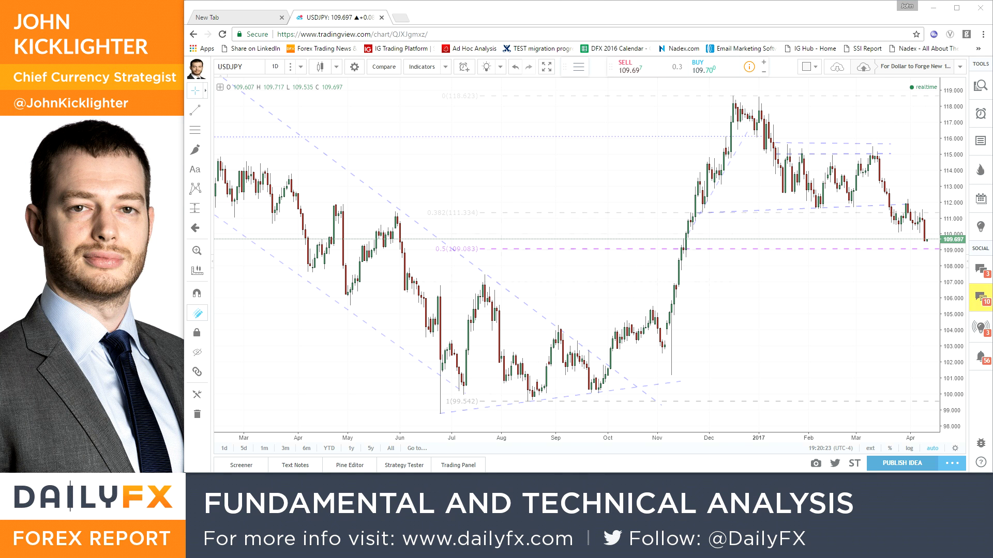
# Switch from the USDJPY chart back to the Excel workbook
pyautogui.hotkey('alt', 'Tab')
# View the Risk_Deep sheet, then minimize Excel to bring back the USDJPY chart
pyautogui.click(496, 455)
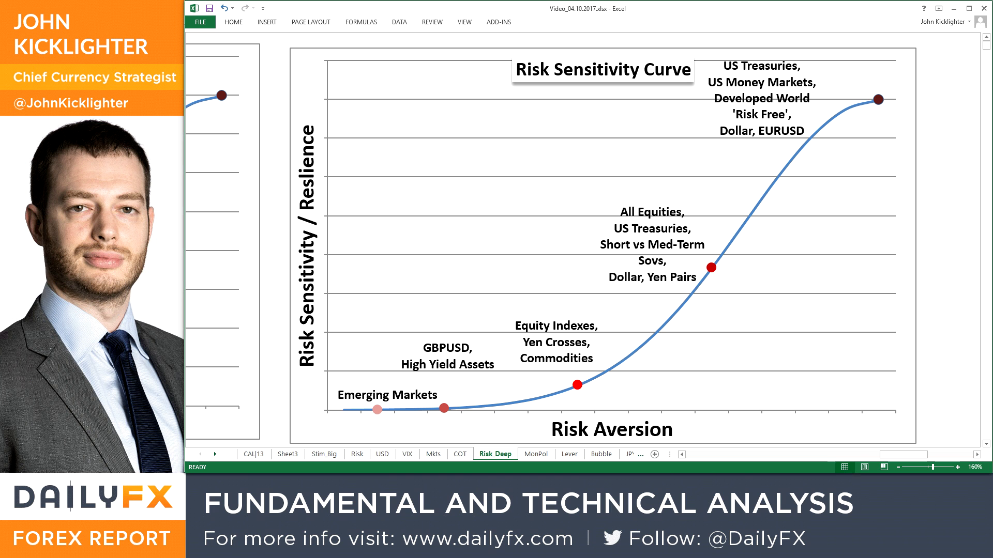
pyautogui.click(954, 8)
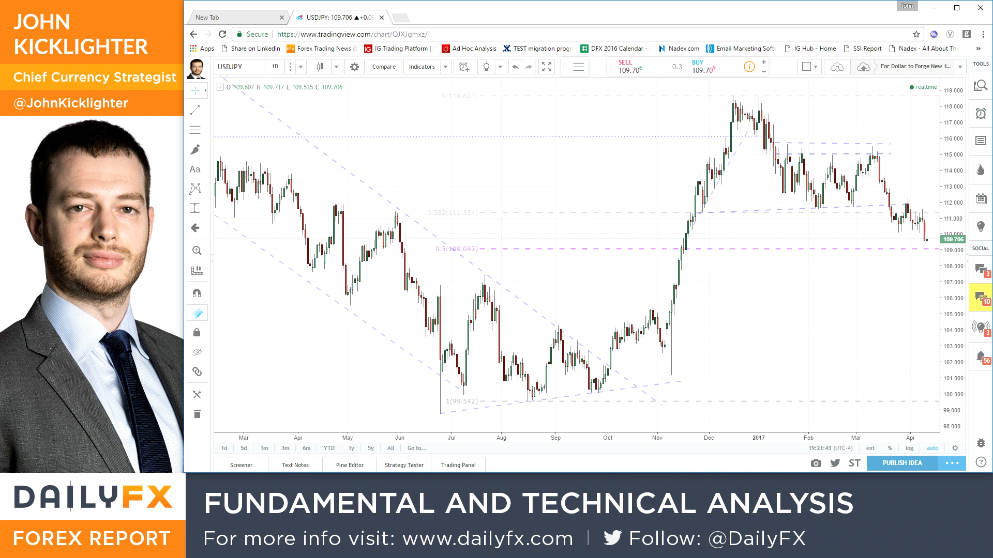
# Change the chart symbol from USDJPY to EURJPY, then to AUDJPY
pyautogui.write('EURJPY')
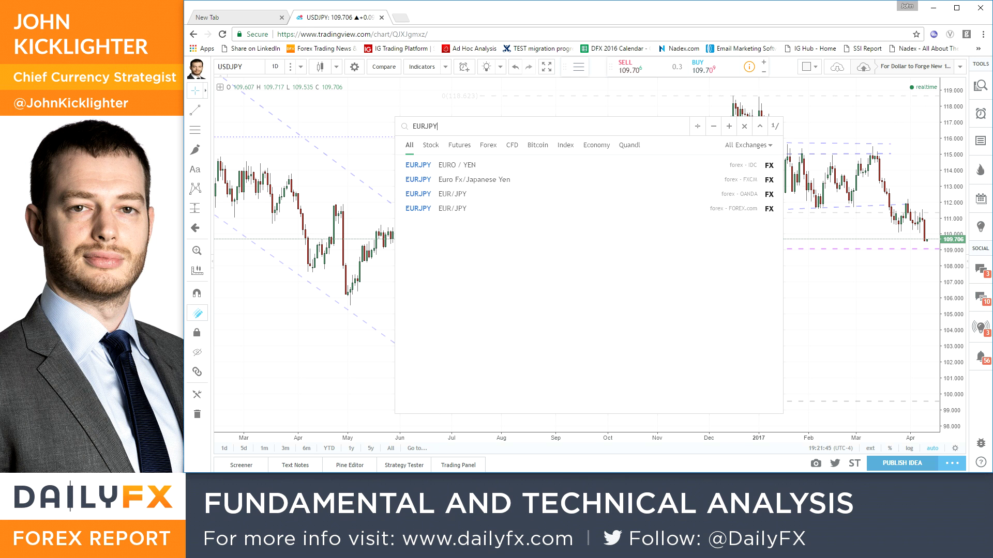
pyautogui.press('Return')
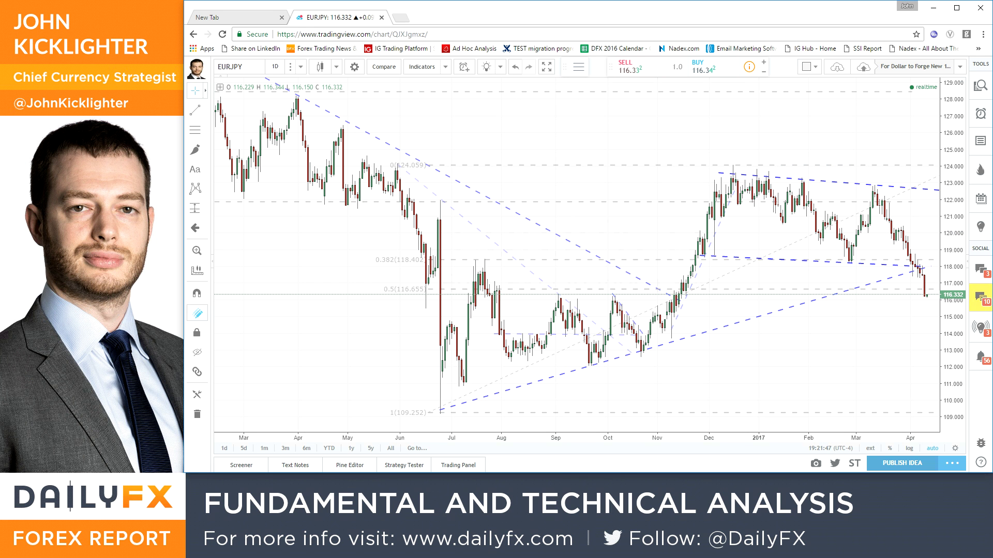
pyautogui.write('AUDJPY')
pyautogui.press('Return')
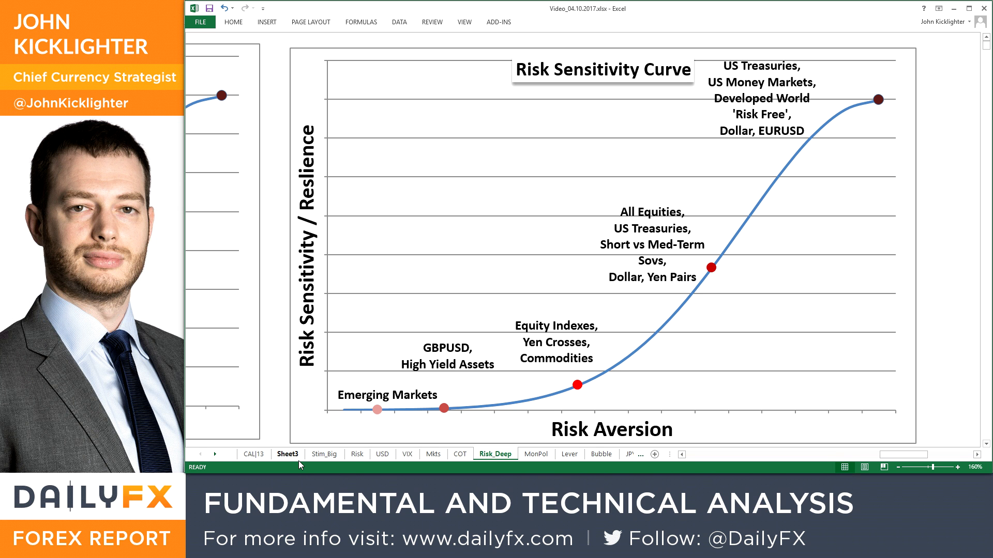
# Open the CAL|13 sheet and select Thursday 13's Australian time and event rows
pyautogui.click(254, 455)
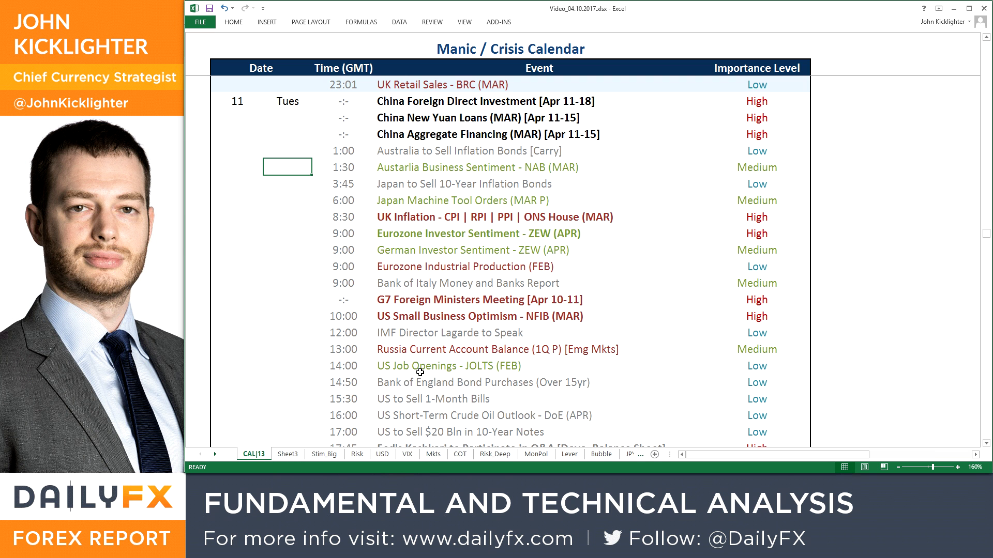
pyautogui.scroll(-12, 656, 366)
pyautogui.scroll(-2, 620, 382)
pyautogui.click(399, 274)
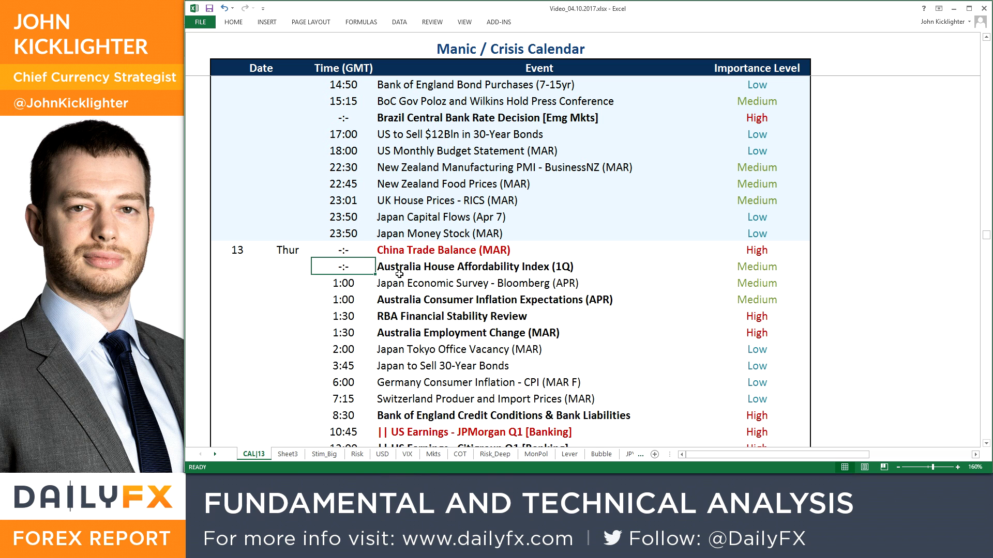
pyautogui.moveTo(399, 274); pyautogui.dragTo(682, 315)
# Mark House Affordability, Consumer Inflation Expectations, RBA Financial Stability Review and Employment Change rows, then clear the highlight
pyautogui.moveTo(344, 267); pyautogui.dragTo(442, 266)
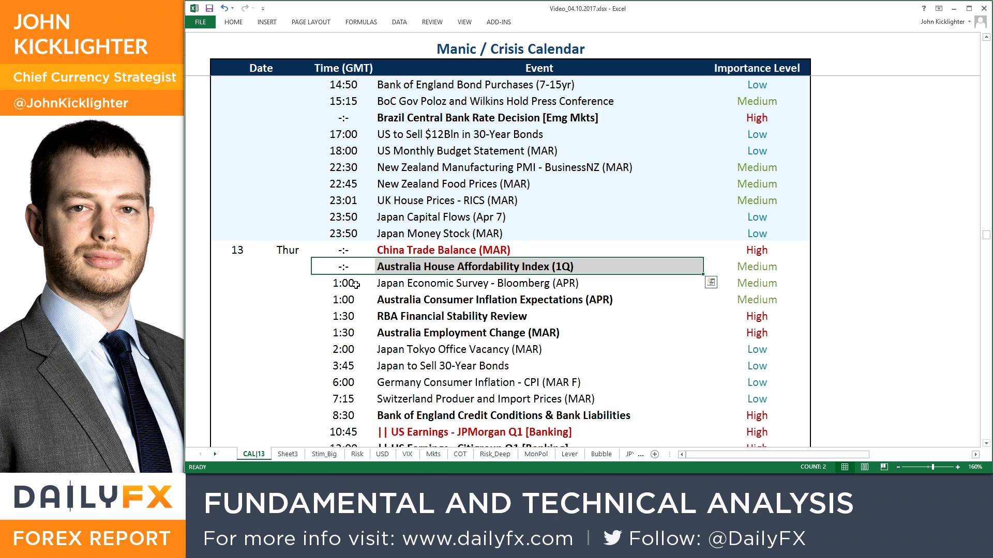
pyautogui.moveTo(345, 300); pyautogui.dragTo(456, 300)
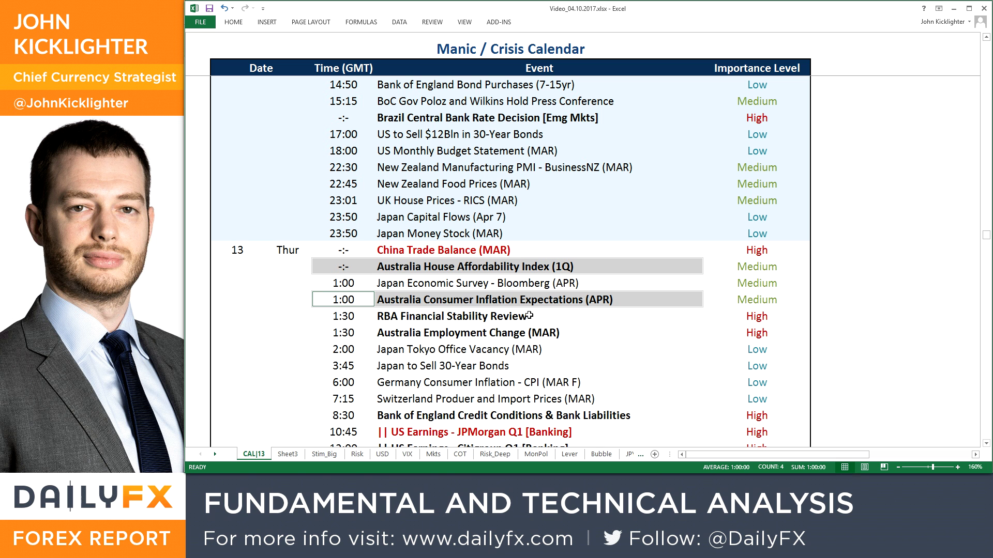
pyautogui.moveTo(362, 320); pyautogui.dragTo(423, 331)
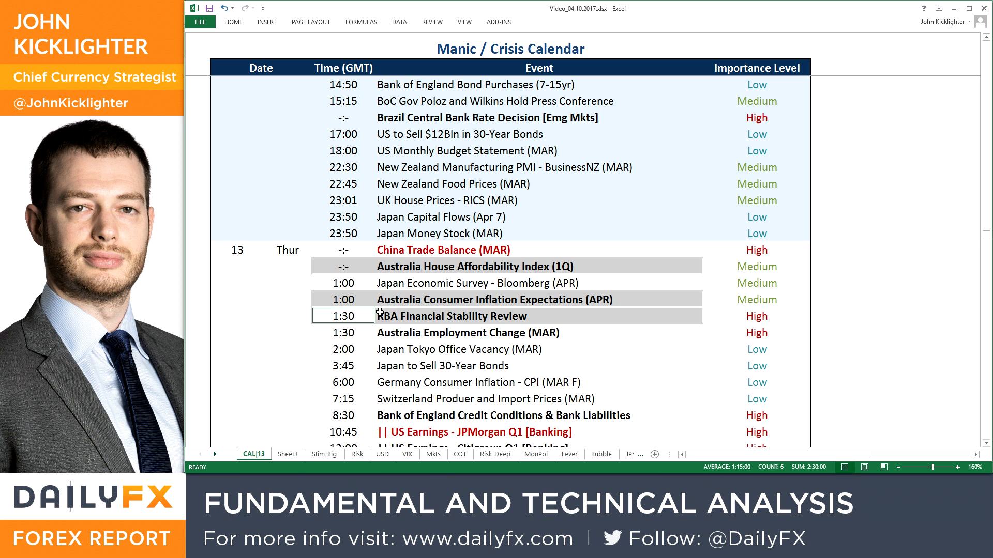
pyautogui.moveTo(342, 334); pyautogui.dragTo(424, 335)
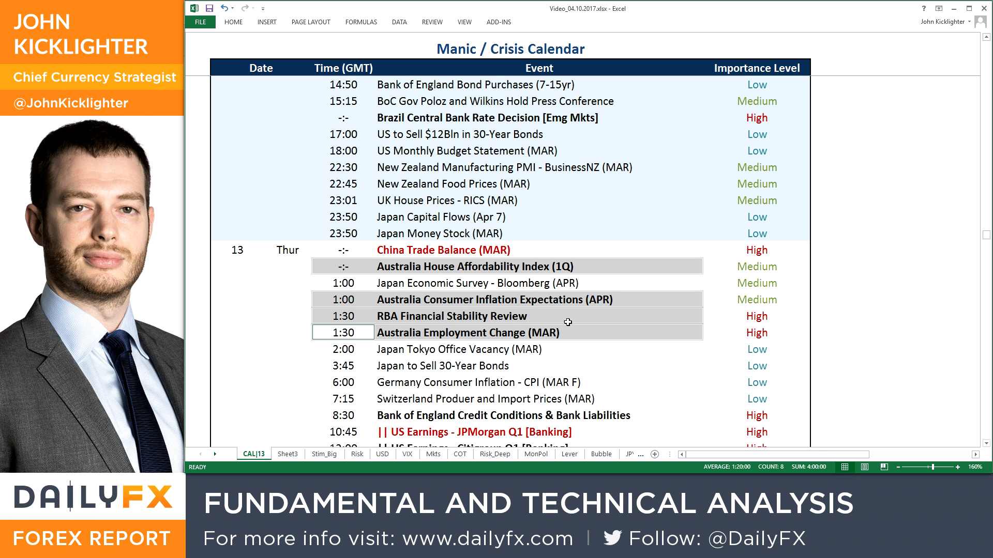
pyautogui.click(665, 326)
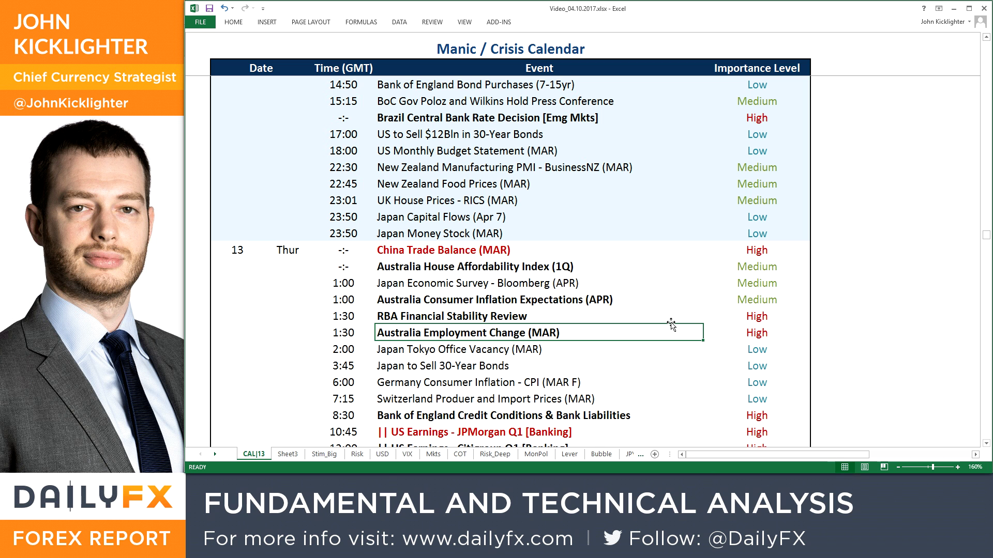
# Highlight events from House Affordability to the RBA review, then return to AUDJPY
pyautogui.moveTo(408, 268); pyautogui.dragTo(401, 316)
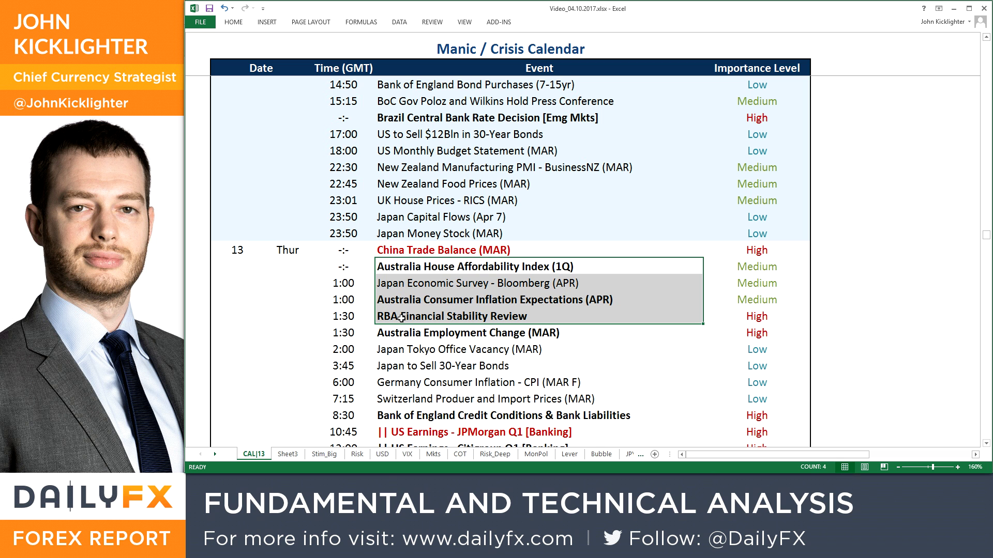
pyautogui.click(814, 358)
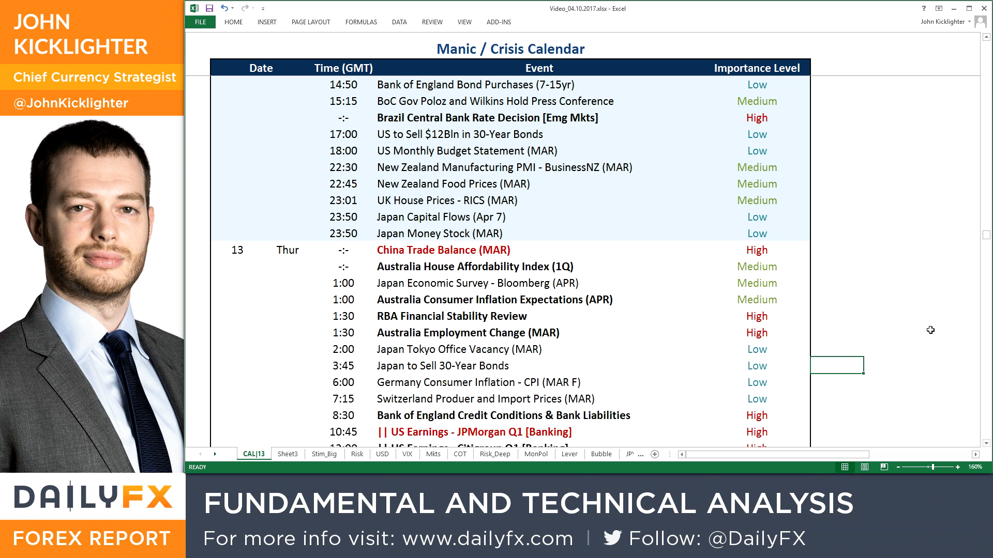
pyautogui.hotkey('alt', 'Tab')
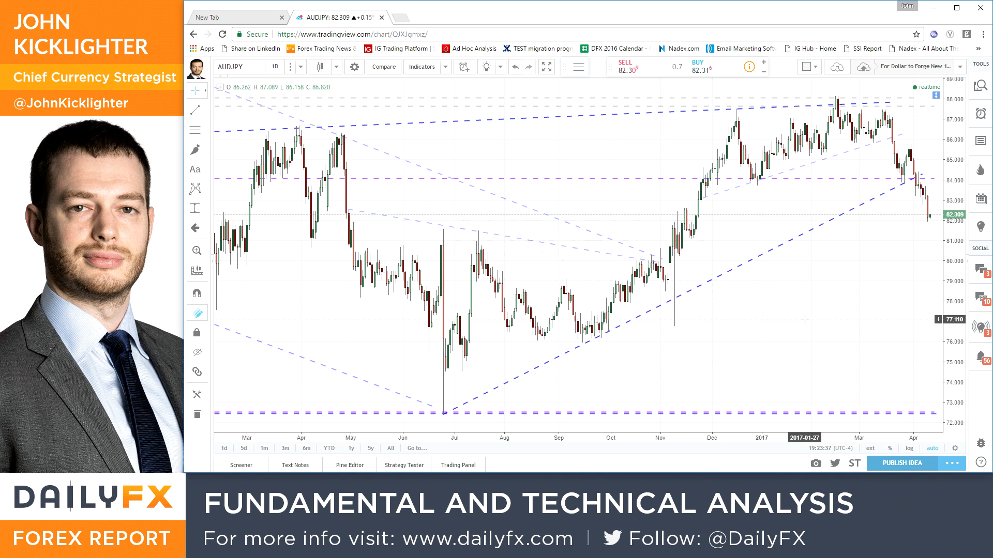
# Enter GBPAUD to load its daily chart in place of AUDJPY
pyautogui.write('GBPAUD')
pyautogui.press('Return')
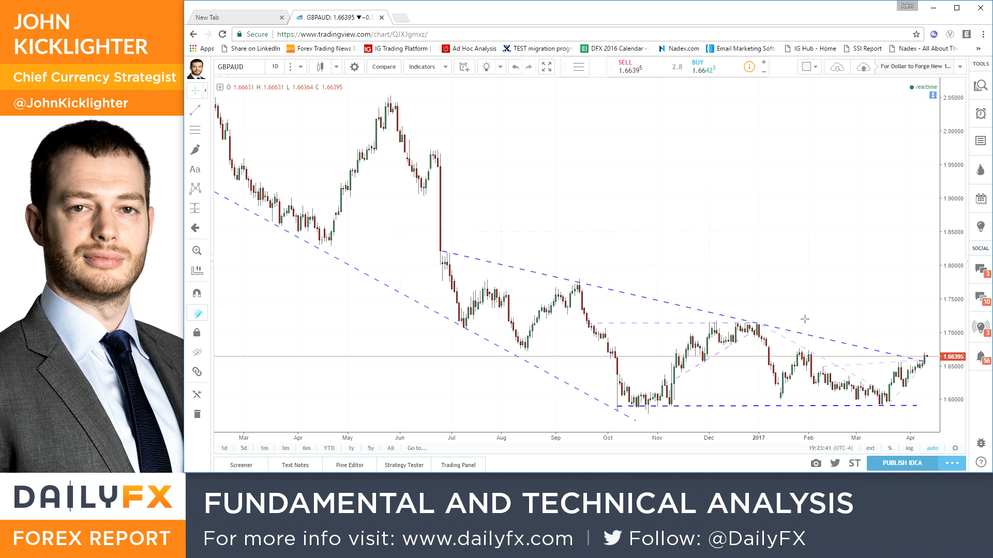
# Put GBPAUD on 8h candles, zoom out back to June, then return to the Excel calendar
pyautogui.write('8h')
pyautogui.press('Return')
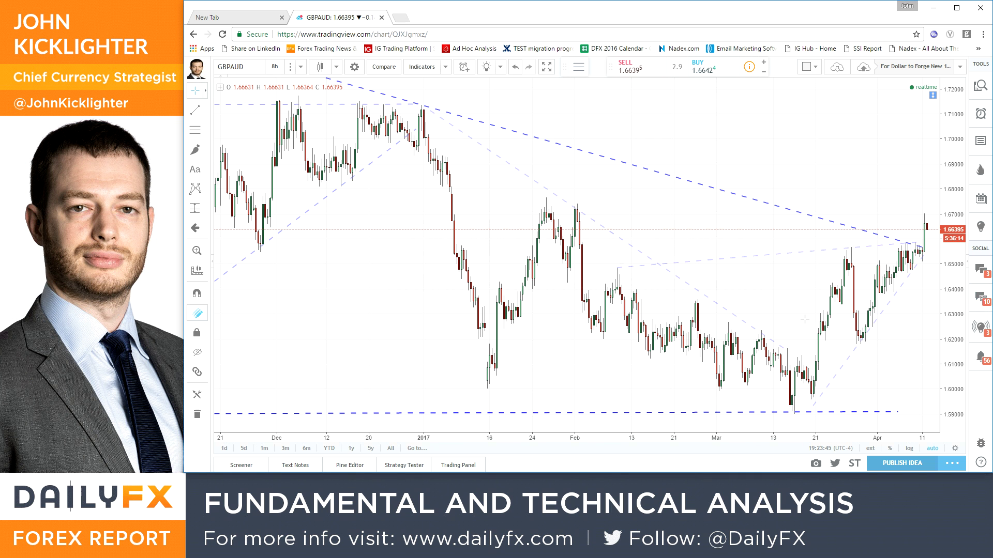
pyautogui.scroll(-3, 469, 232)
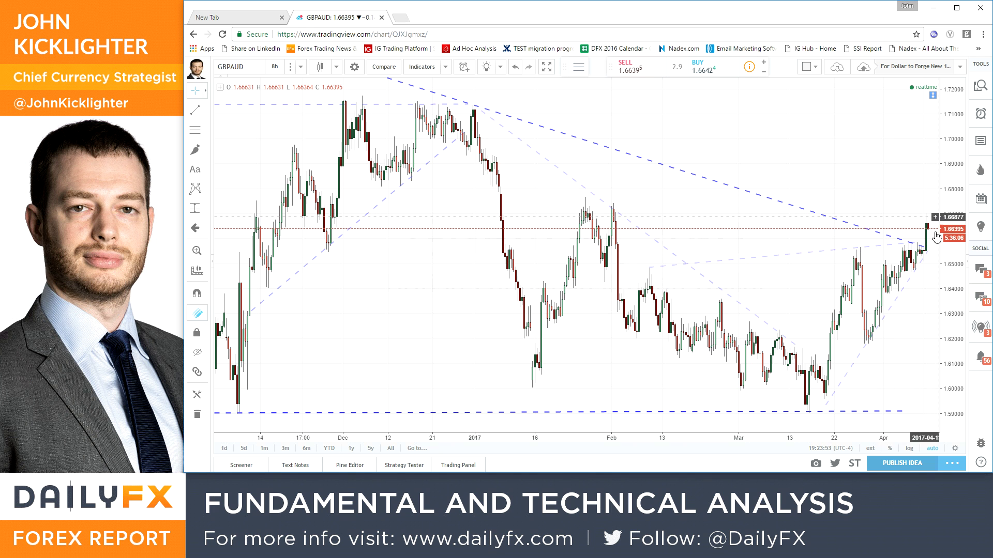
pyautogui.hscroll(2, 887, 331)
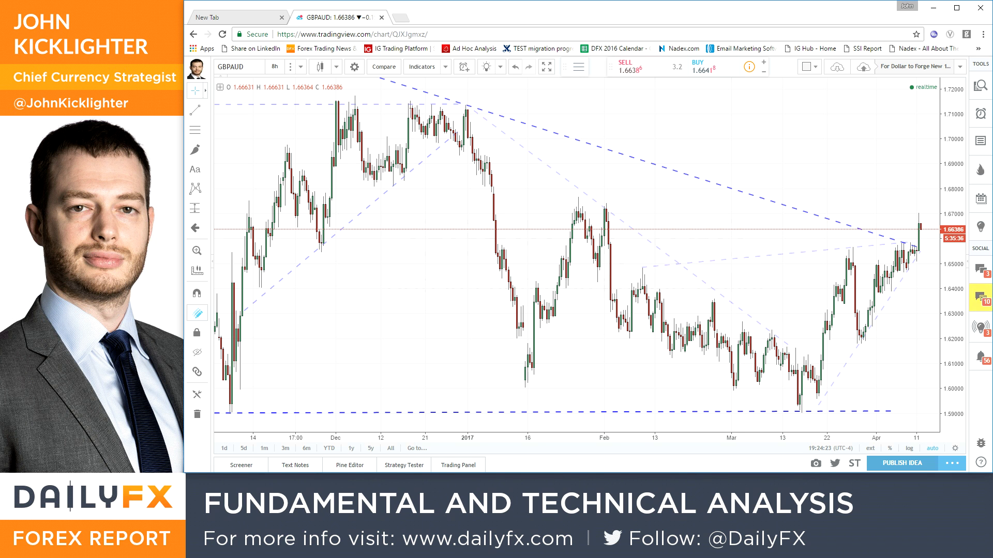
pyautogui.scroll(-5, 709, 316)
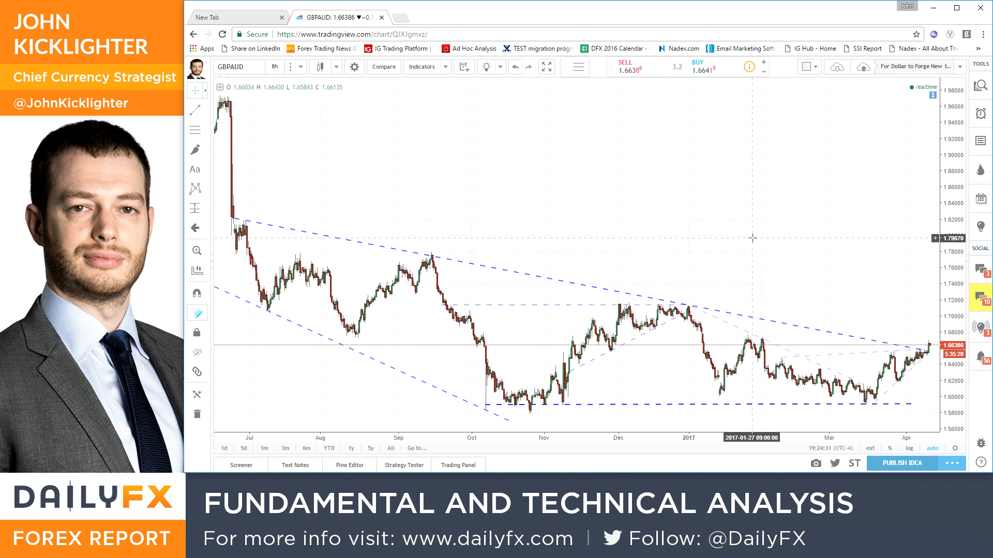
pyautogui.hotkey('alt', 'Tab')
pyautogui.scroll(5, 585, 235)
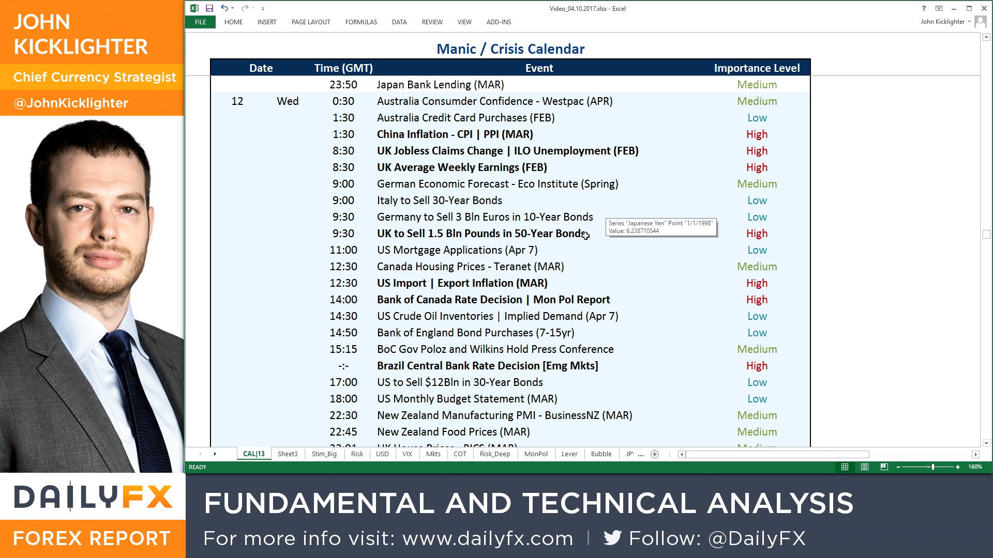
# Highlight the 8:30 UK Inflation time and event cells in the calendar
pyautogui.click(368, 150)
pyautogui.scroll(10, 585, 249)
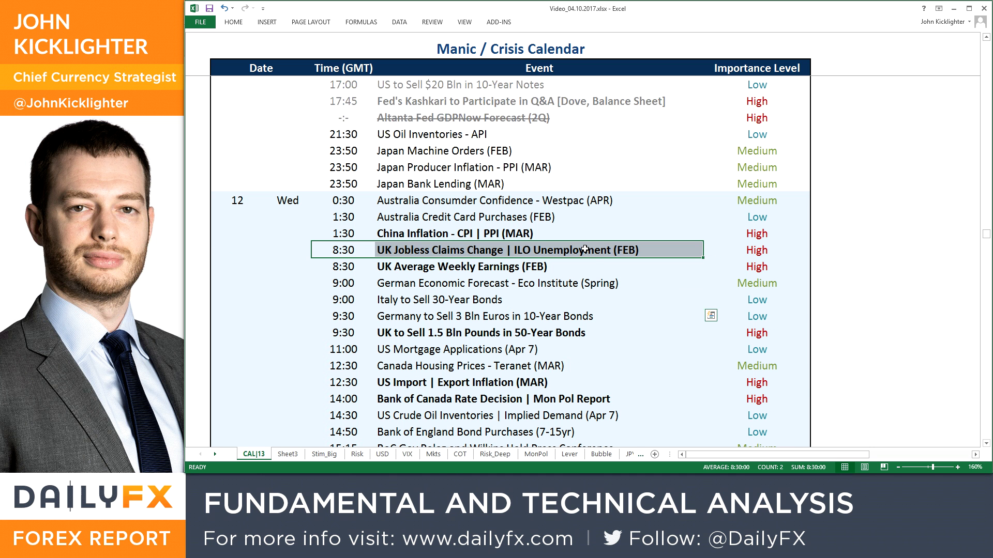
pyautogui.click(374, 170)
pyautogui.moveTo(374, 172); pyautogui.dragTo(403, 168)
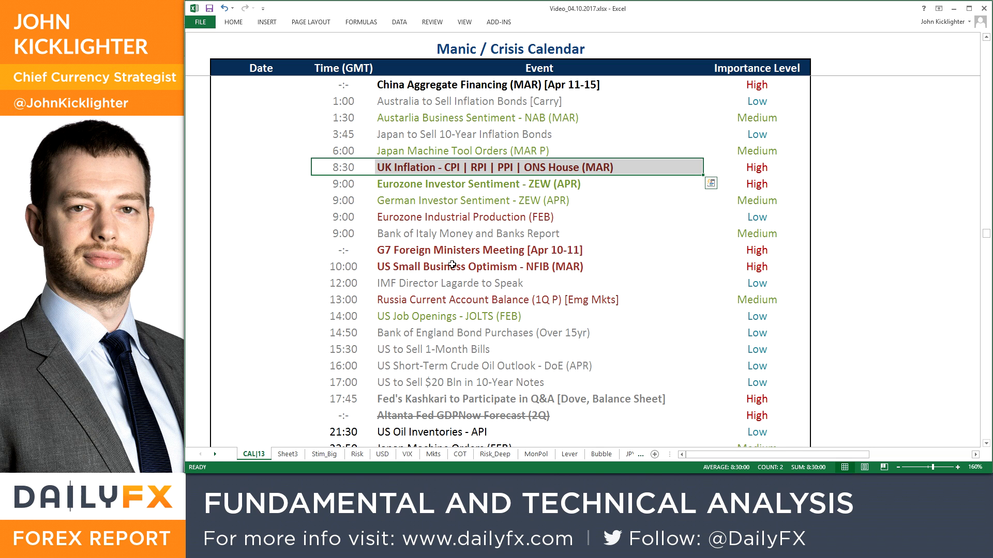
# Highlight the 8:30 UK Jobless Claims Change event, then switch back to the GBPAUD chart
pyautogui.scroll(-6, 452, 264)
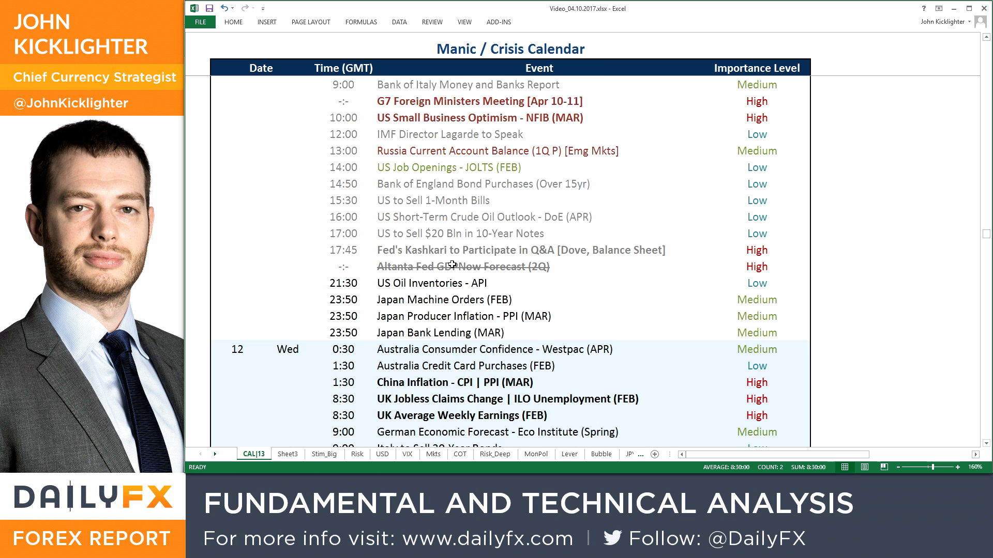
pyautogui.moveTo(356, 250); pyautogui.dragTo(466, 251)
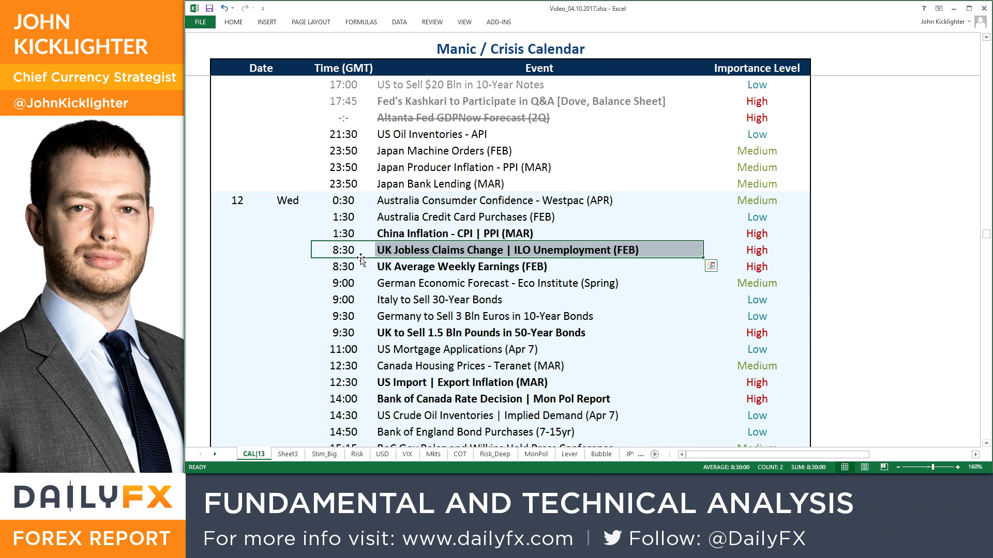
pyautogui.scroll(-5, 361, 258)
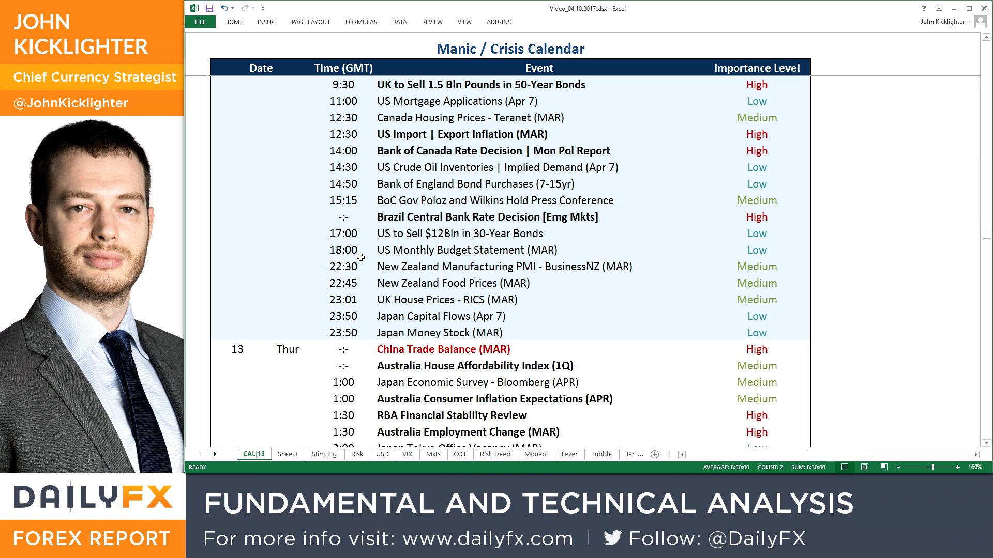
pyautogui.hotkey('alt', 'Tab')
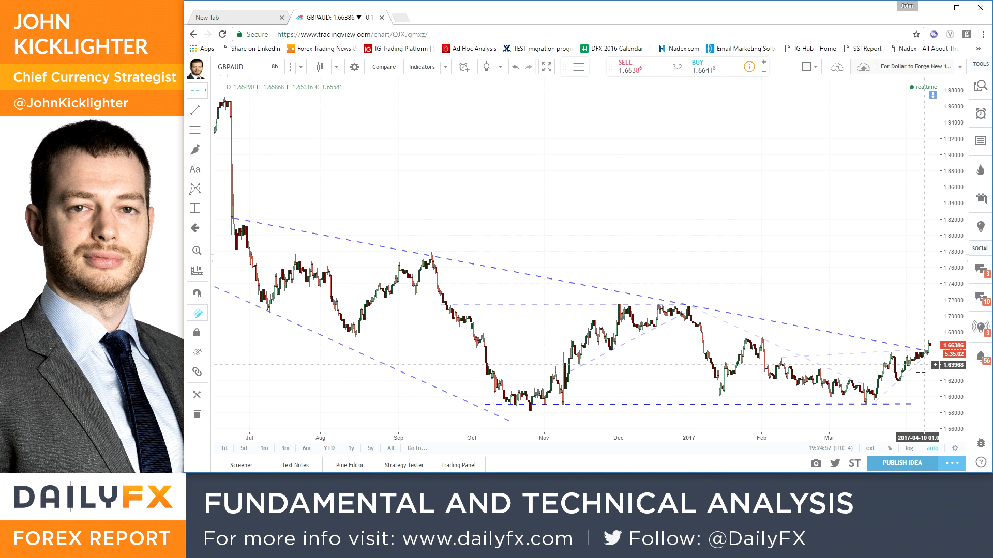
# Zoom the GBPAUD chart, set it to the 1D interval, then load the AUDNZD chart
pyautogui.scroll(2, 920, 371)
pyautogui.scroll(2, 920, 371)
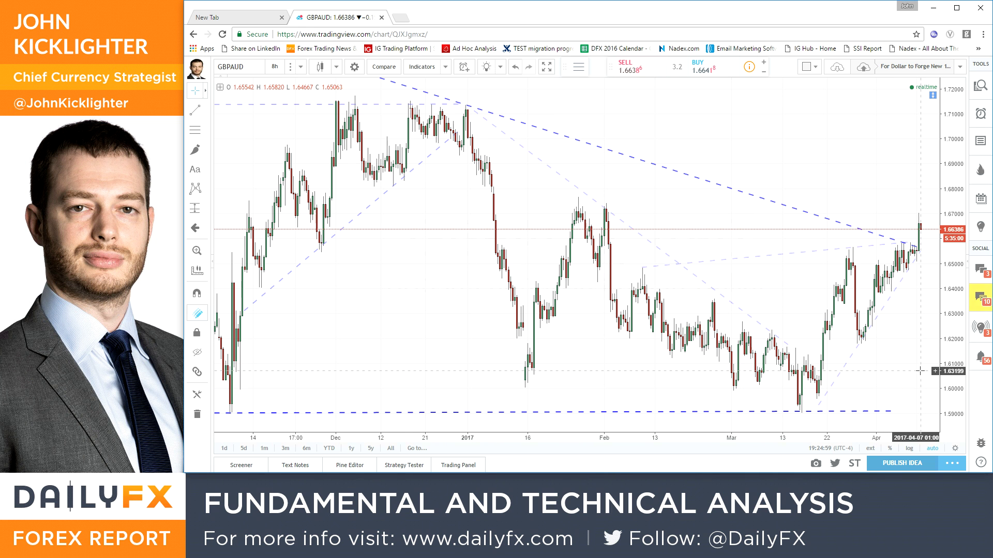
pyautogui.write('1D')
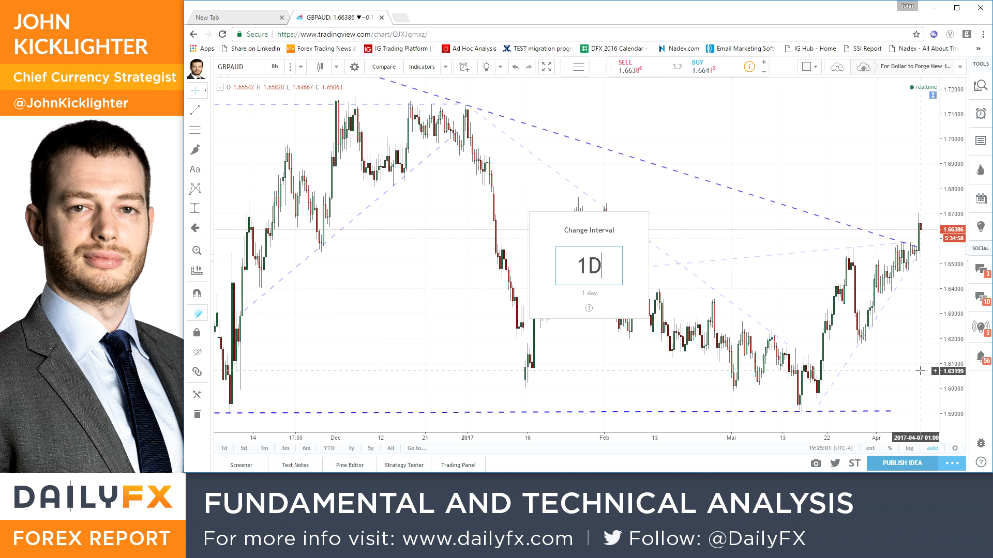
pyautogui.press('Return')
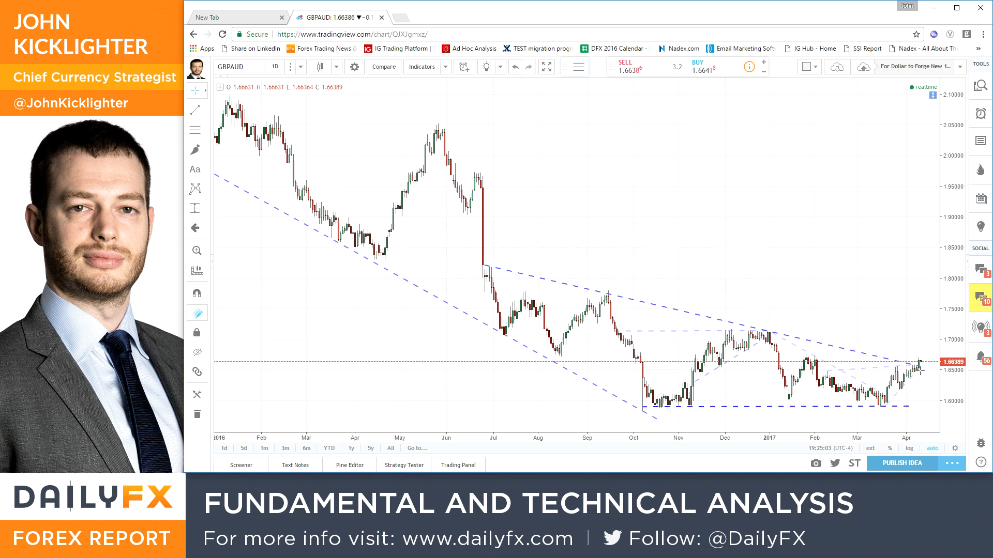
pyautogui.write('AUDNZD')
pyautogui.press('Return')
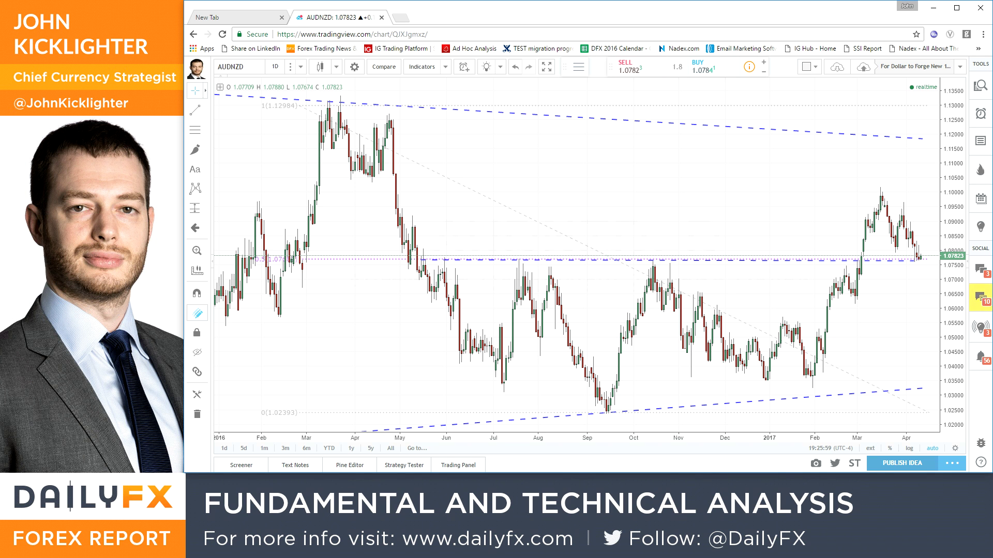
pyautogui.hotkey('alt', 'Tab')
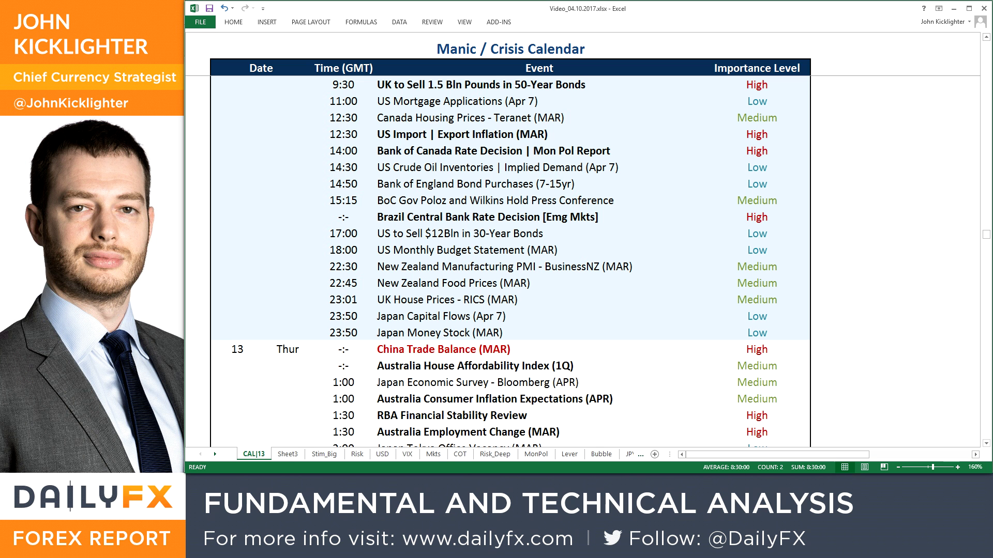
pyautogui.scroll(8, 628, 270)
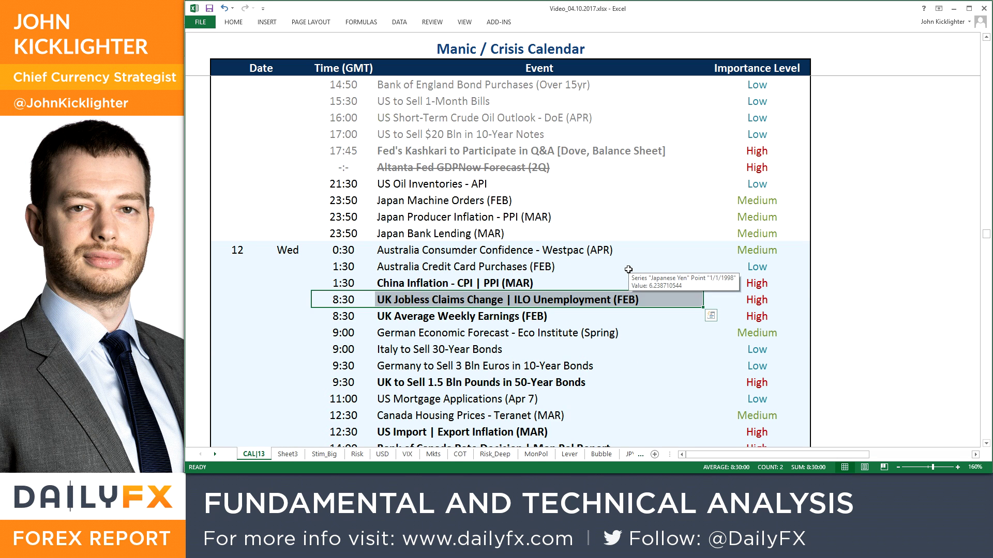
pyautogui.scroll(-4, 628, 269)
pyautogui.scroll(1, 628, 269)
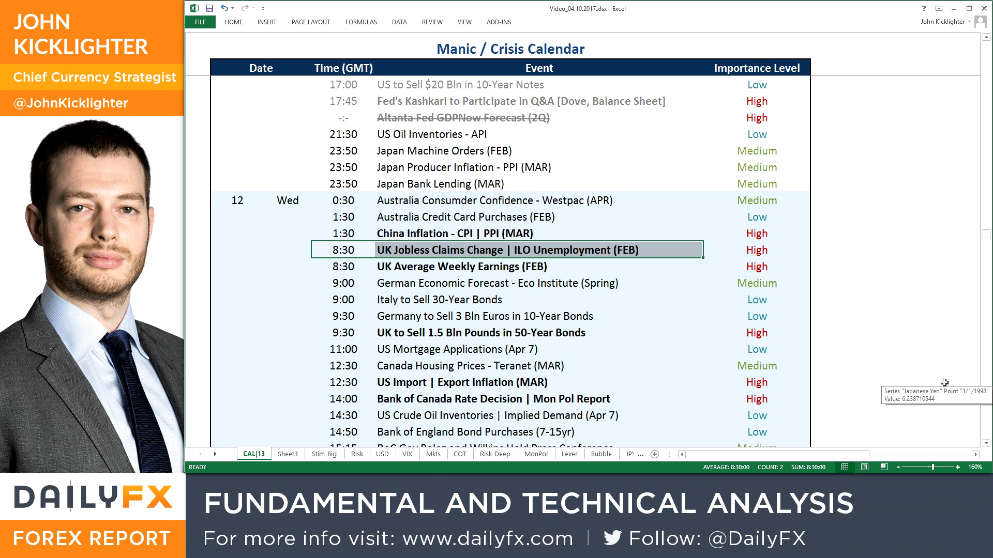
pyautogui.scroll(-2, 944, 382)
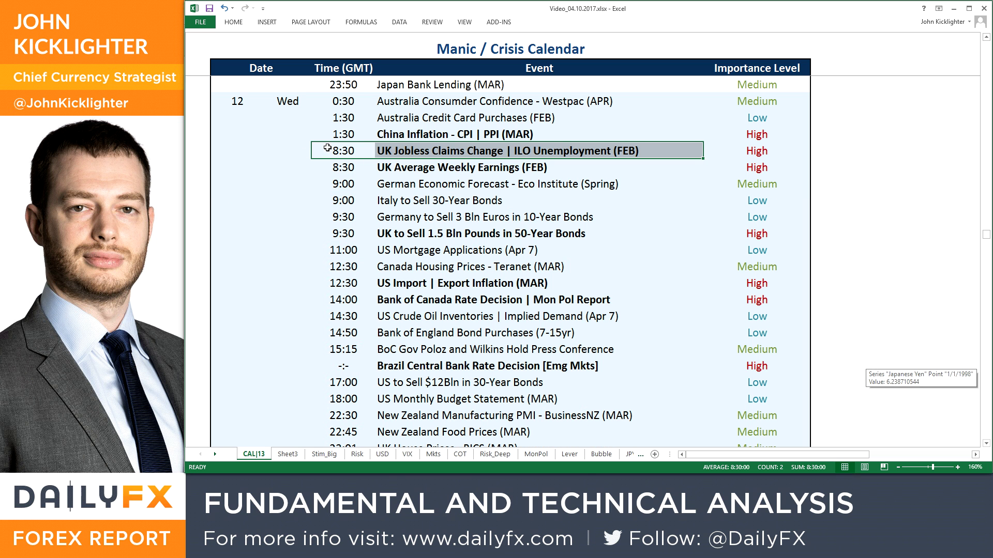
pyautogui.hotkey('ctrl', 'v')
pyautogui.hotkey('alt', 'Tab')
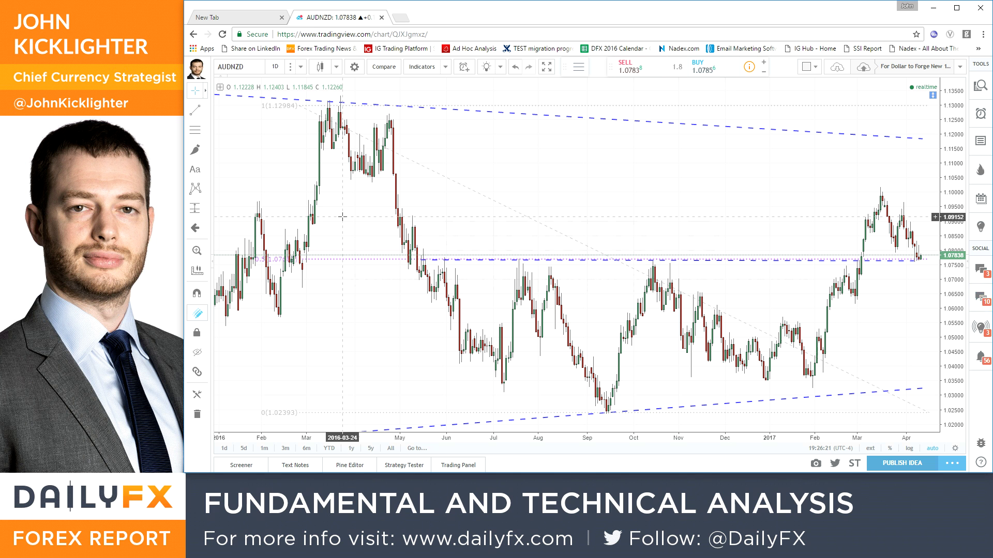
# Load the EURGBP chart, then the GBPUSD chart on the 8-hour interval
pyautogui.write('EURGBP')
pyautogui.press('Return')
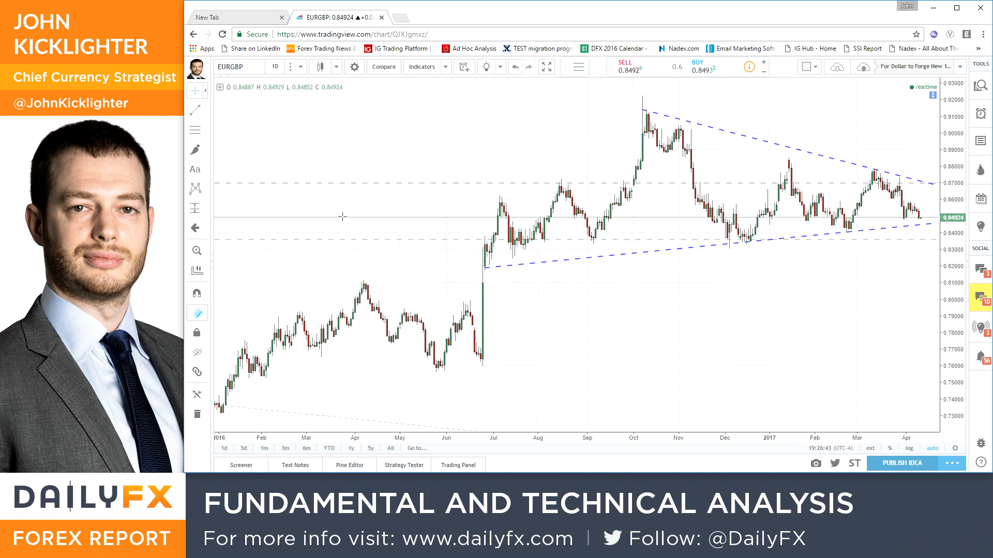
pyautogui.write('GBPUSD')
pyautogui.press('Return')
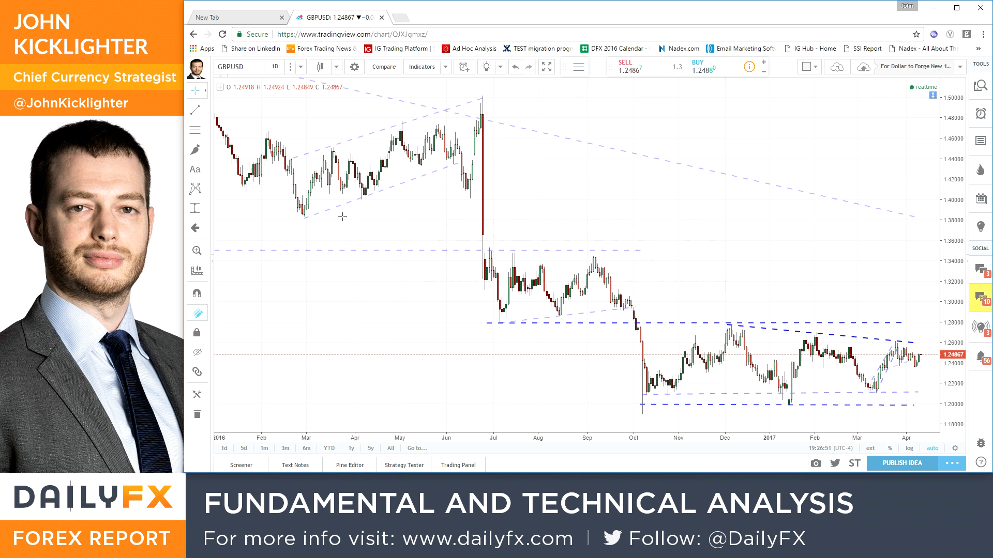
pyautogui.write('8H')
pyautogui.press('Return')
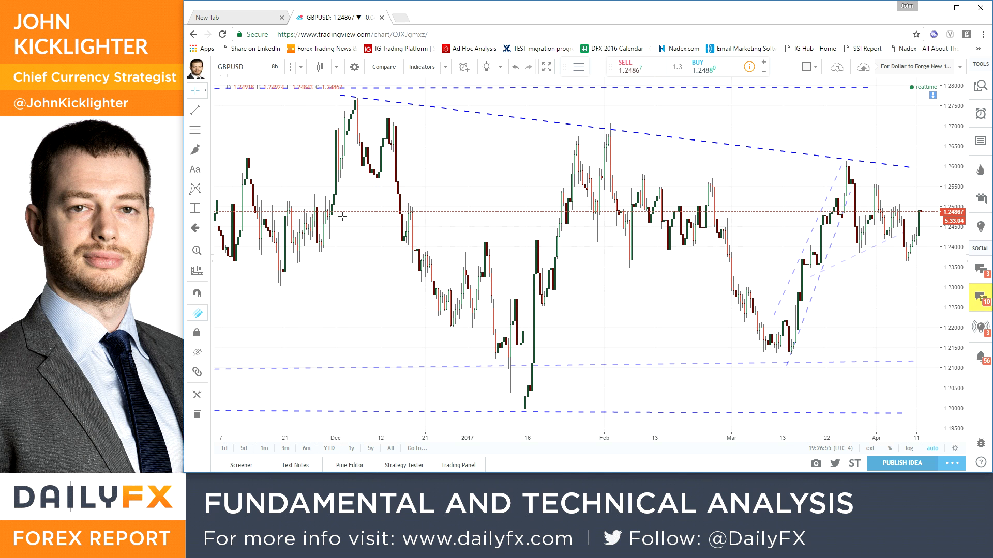
# Correct the mistyped symbol and show the GBPJPY chart on the daily (1D) interval
pyautogui.write('GBPJY')
pyautogui.press('Return')
pyautogui.write('G')
pyautogui.press('Escape')
pyautogui.write('GBJP')
pyautogui.press('BackSpace')
pyautogui.press('BackSpace')
pyautogui.write('PJPY')
pyautogui.press('Return')
pyautogui.write('1D')
pyautogui.press('Return')
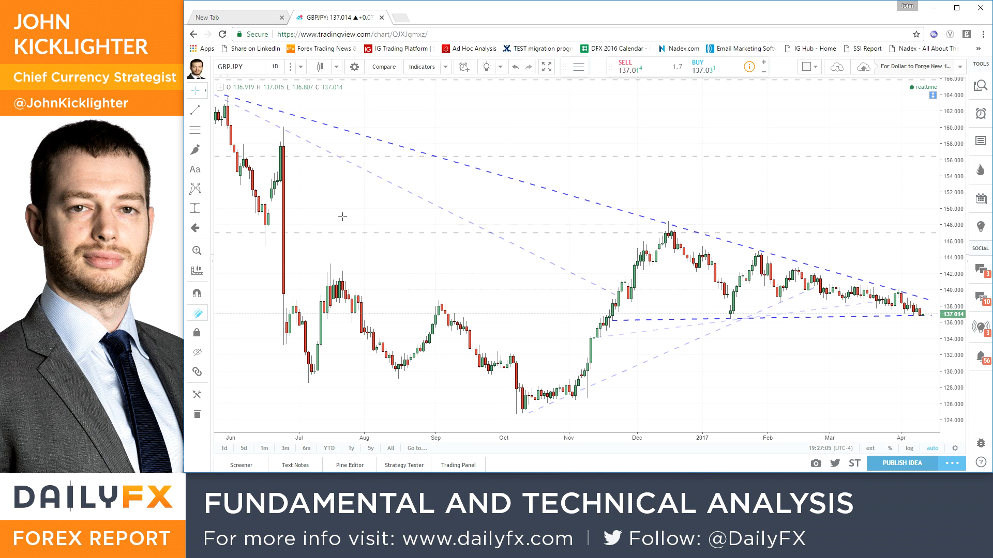
# Zoom the GBPJPY daily chart out to February 2016, then switch to the Excel calendar
pyautogui.scroll(-4, 527, 310)
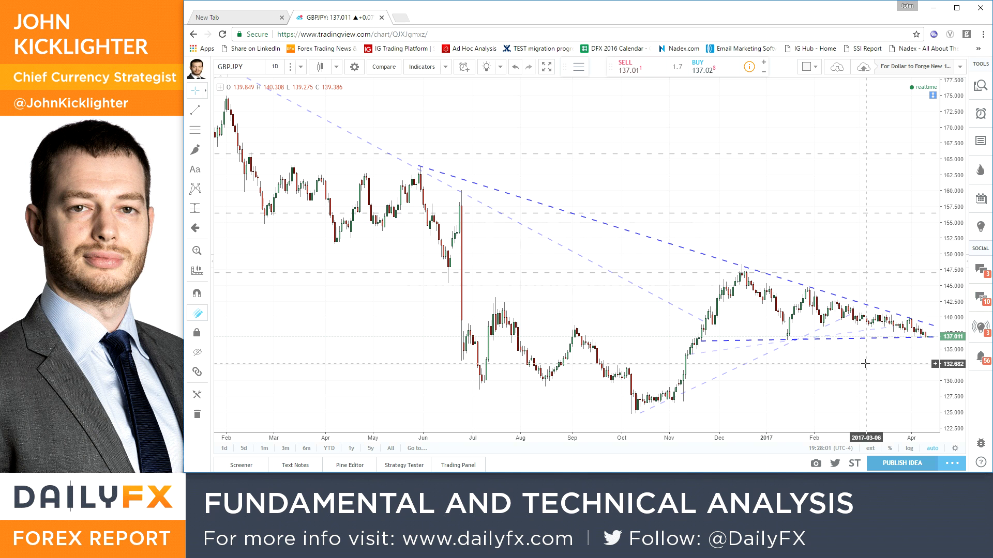
pyautogui.hotkey('alt', 'Tab')
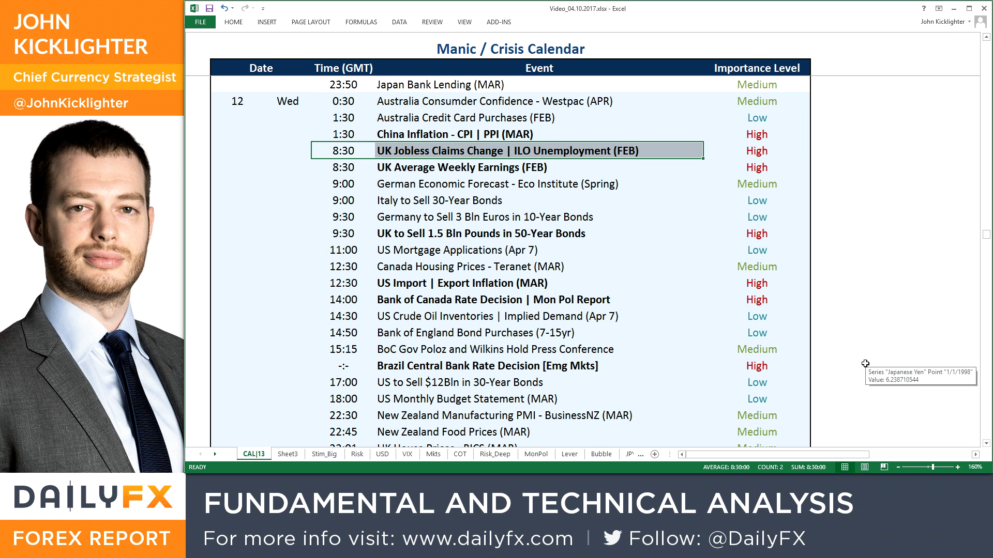
# Highlight the 12:30 US Import/Export Inflation row, then the 14:00 Bank of Canada Rate Decision row
pyautogui.moveTo(351, 271); pyautogui.dragTo(486, 288)
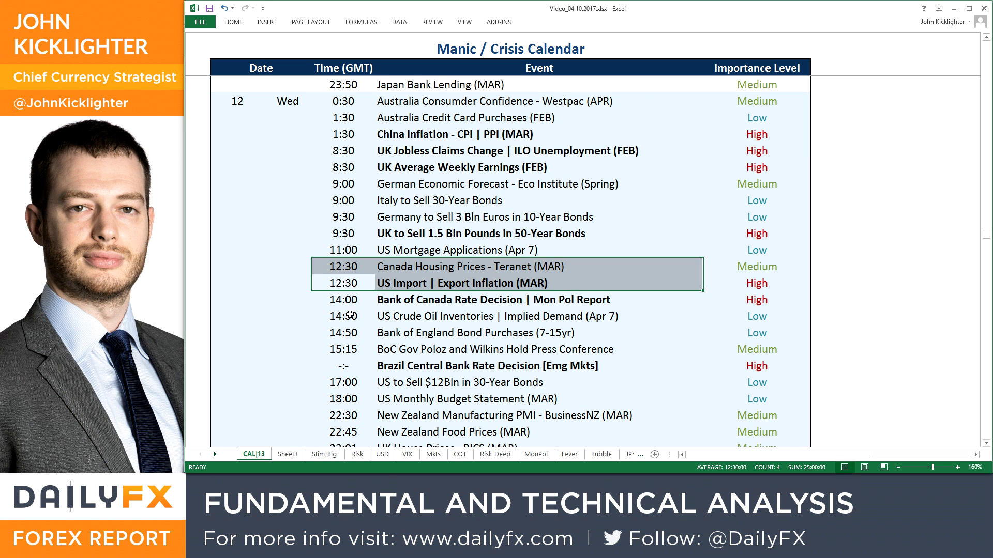
pyautogui.click(351, 280)
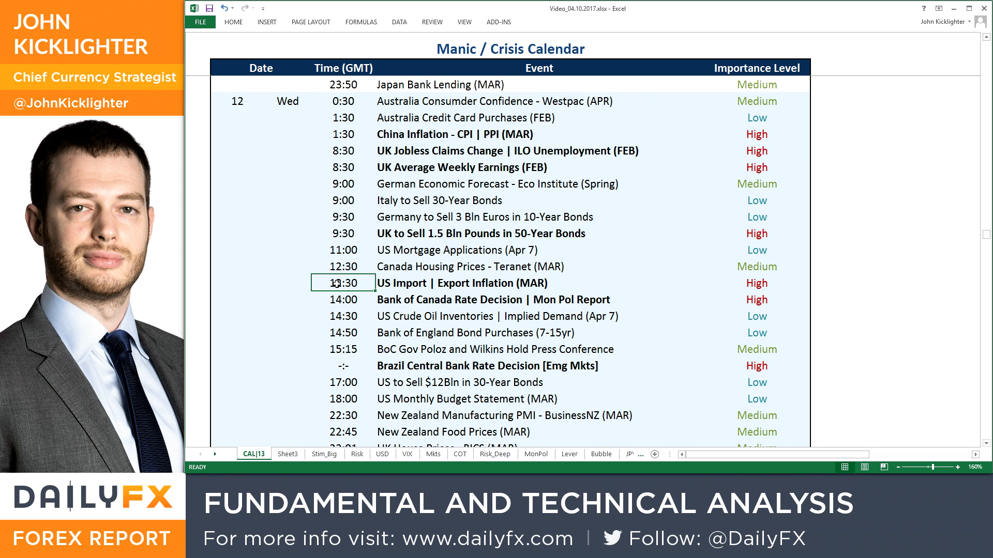
pyautogui.moveTo(329, 283); pyautogui.dragTo(465, 284)
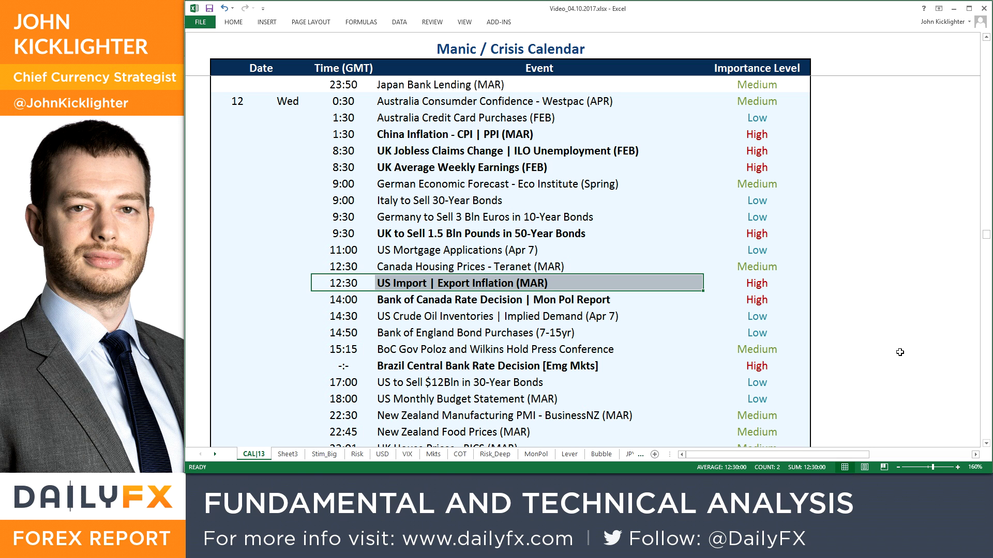
pyautogui.moveTo(361, 302); pyautogui.dragTo(553, 304)
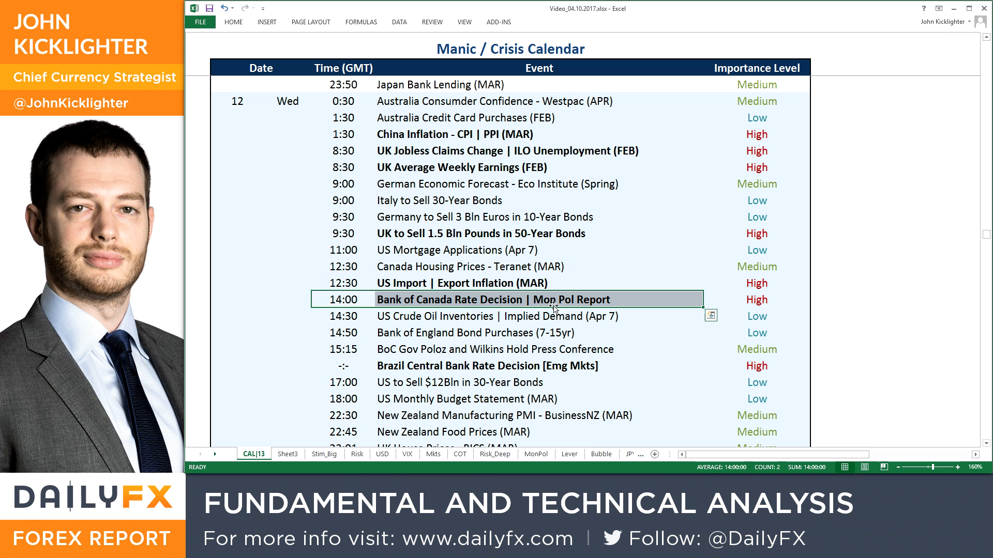
pyautogui.scroll(-1, 844, 339)
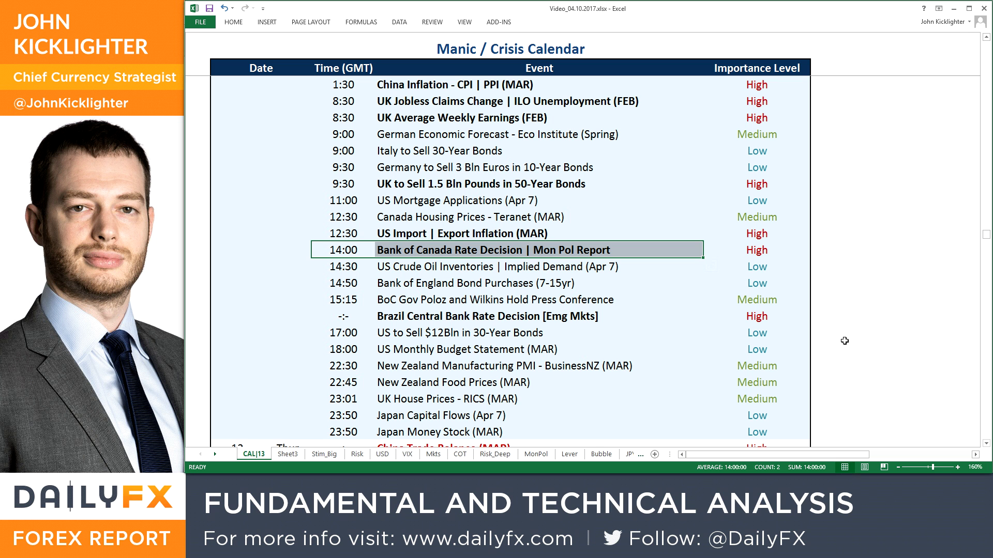
# Cycle TradingView through the USDCAD, EURCAD, GBPCAD, AUDCAD and NZDCAD charts, then return to Excel
pyautogui.hotkey('alt', 'Tab')
pyautogui.write('USDCAD')
pyautogui.press('Return')
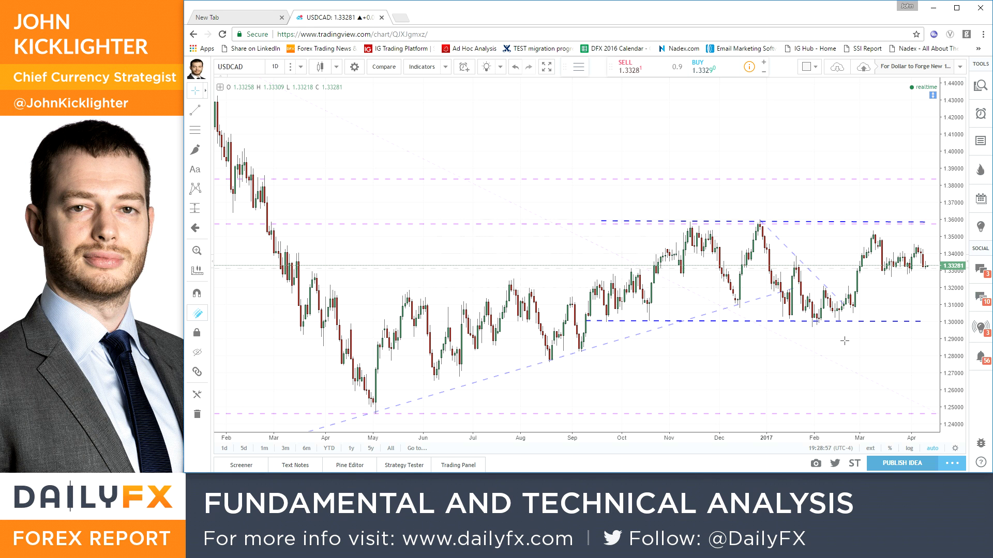
pyautogui.write('EURCAD')
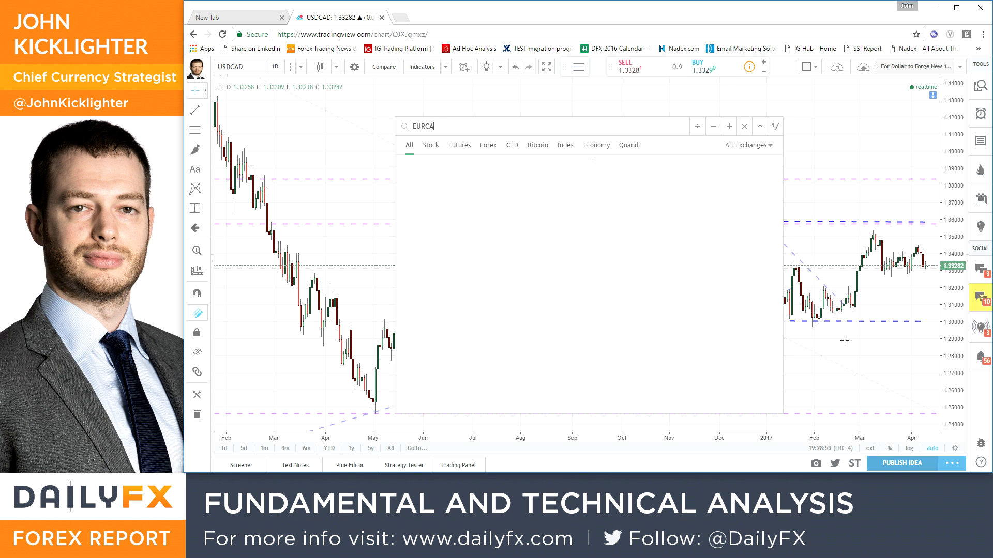
pyautogui.press('Return')
pyautogui.write('GBPCAD')
pyautogui.press('Return')
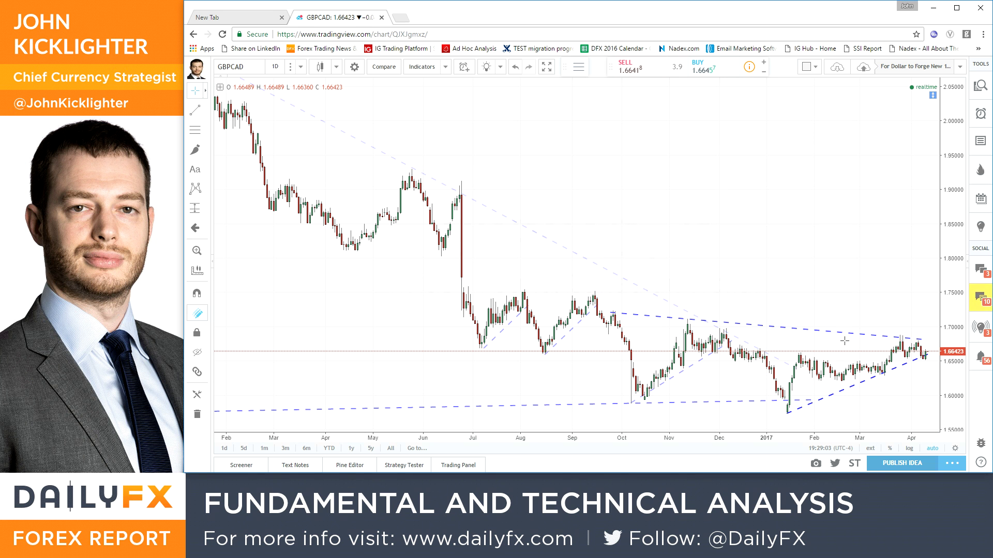
pyautogui.write('AUDCAD')
pyautogui.press('Return')
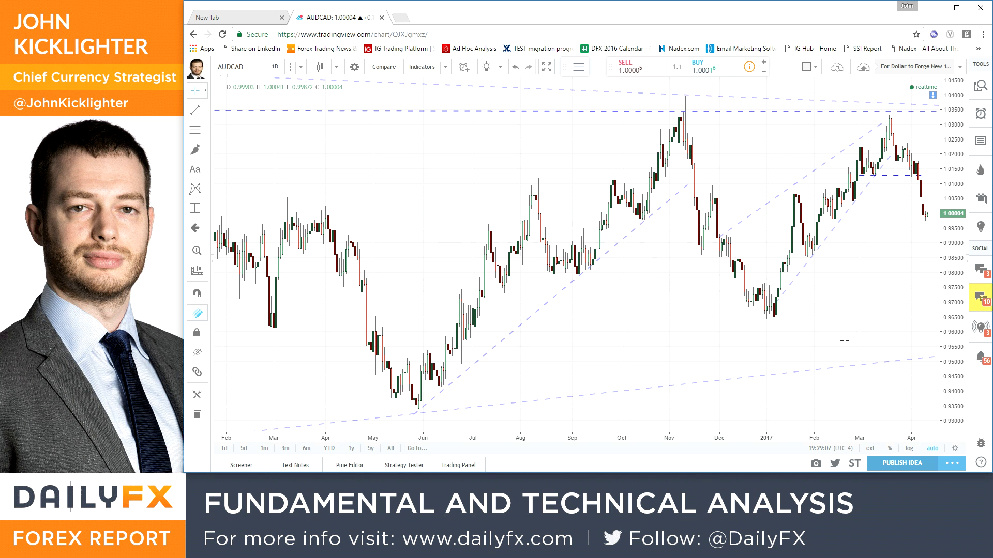
pyautogui.write('NZDCAD')
pyautogui.press('Return')
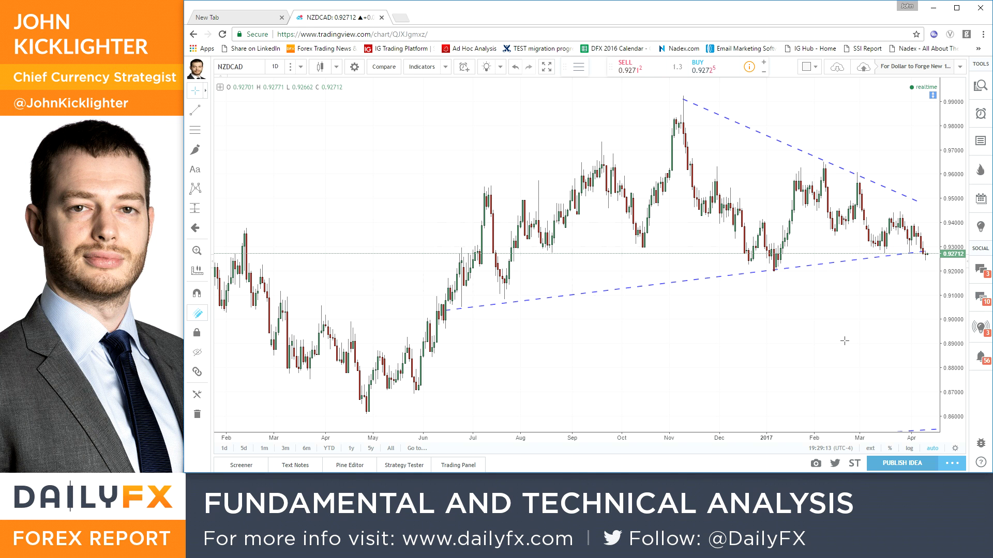
pyautogui.hotkey('alt', 'Tab')
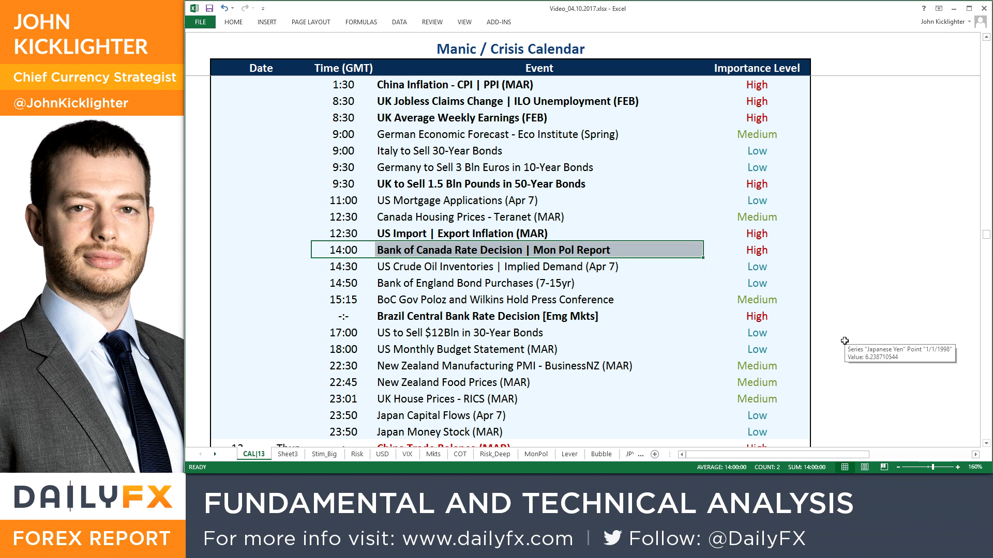
# Highlight the Brazil Central Bank Rate Decision row in the calendar
pyautogui.scroll(-2, 627, 275)
pyautogui.moveTo(343, 200); pyautogui.dragTo(345, 215)
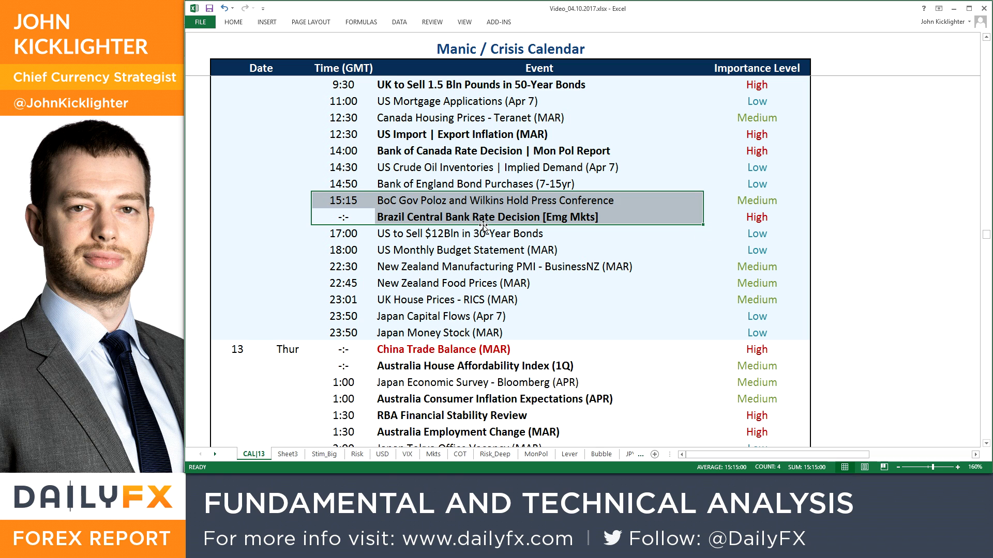
pyautogui.click(344, 215)
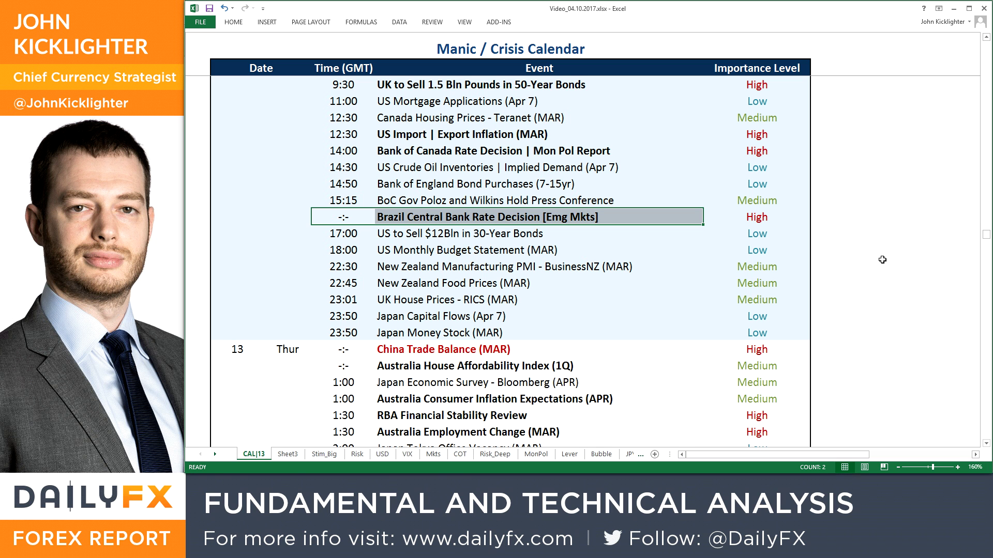
# Highlight the China Trade Balance and Australia release rows
pyautogui.scroll(-1, 882, 260)
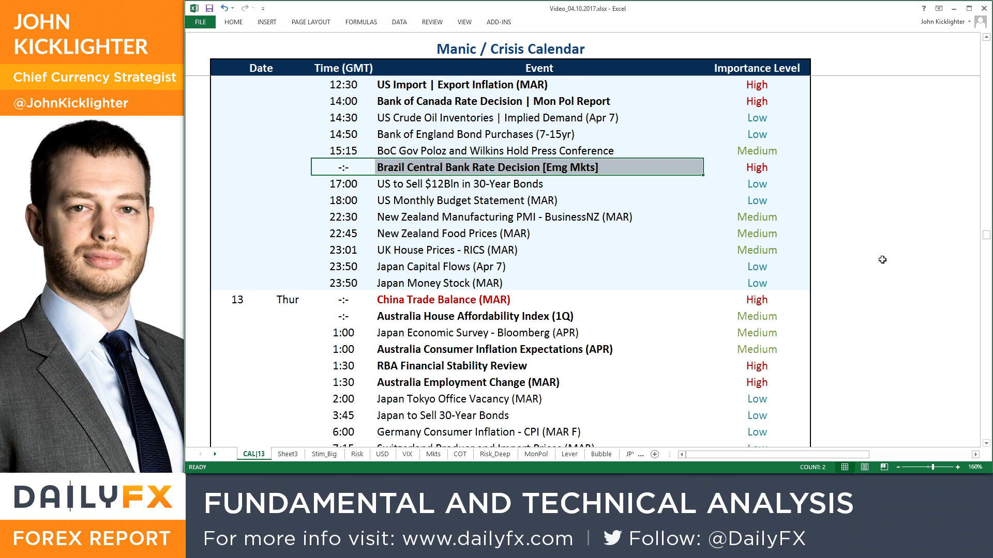
pyautogui.scroll(-3, 882, 259)
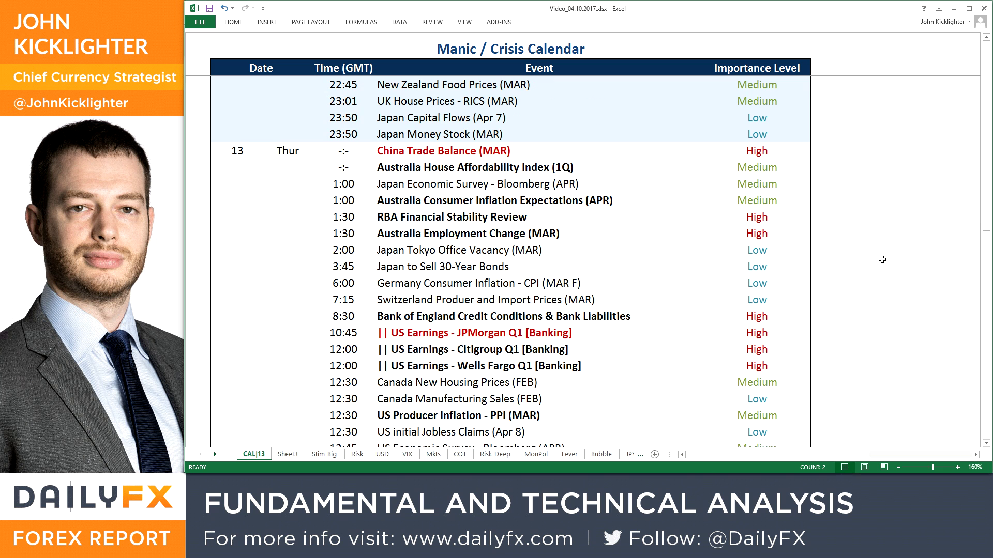
pyautogui.moveTo(340, 149); pyautogui.dragTo(522, 165)
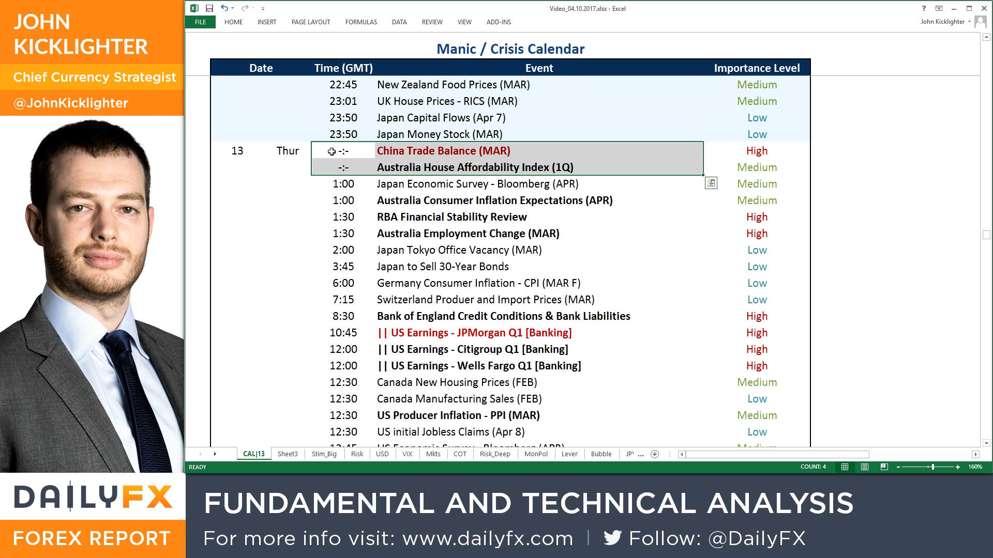
pyautogui.moveTo(332, 152); pyautogui.dragTo(439, 151)
pyautogui.moveTo(386, 202); pyautogui.dragTo(517, 235)
# Highlight the JPMorgan, Citigroup and Wells Fargo earnings rows with their times
pyautogui.scroll(-1, 615, 261)
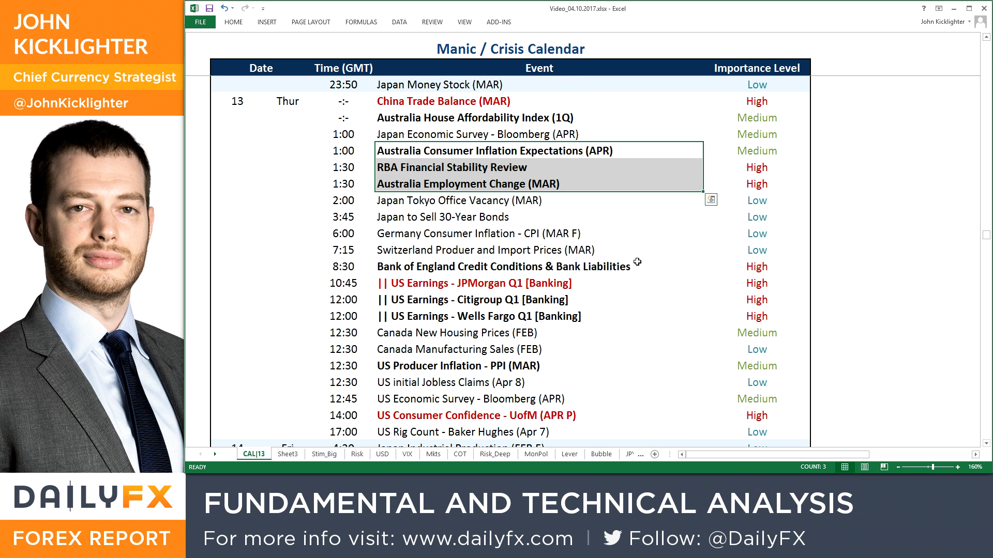
pyautogui.click(421, 283)
pyautogui.moveTo(420, 283); pyautogui.dragTo(419, 316)
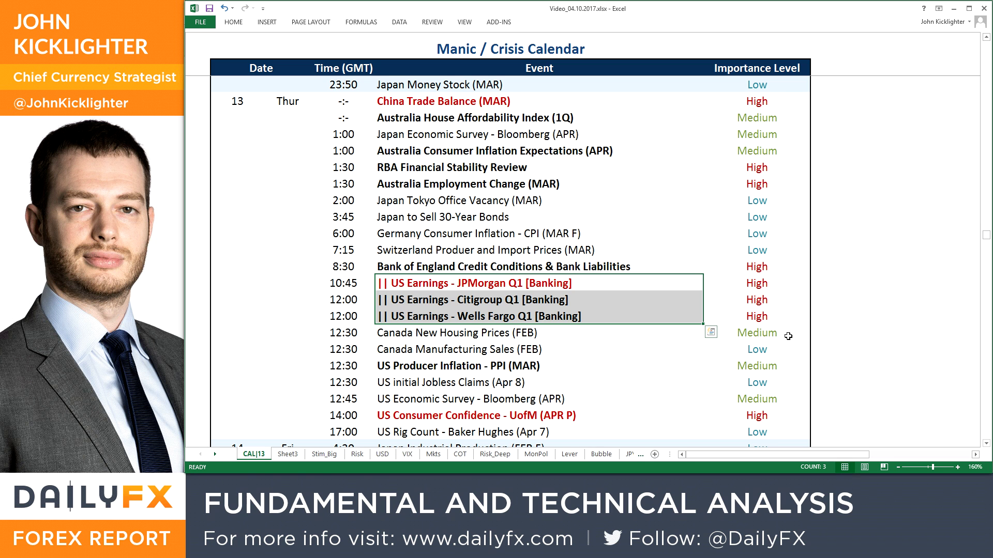
pyautogui.moveTo(355, 287); pyautogui.dragTo(582, 315)
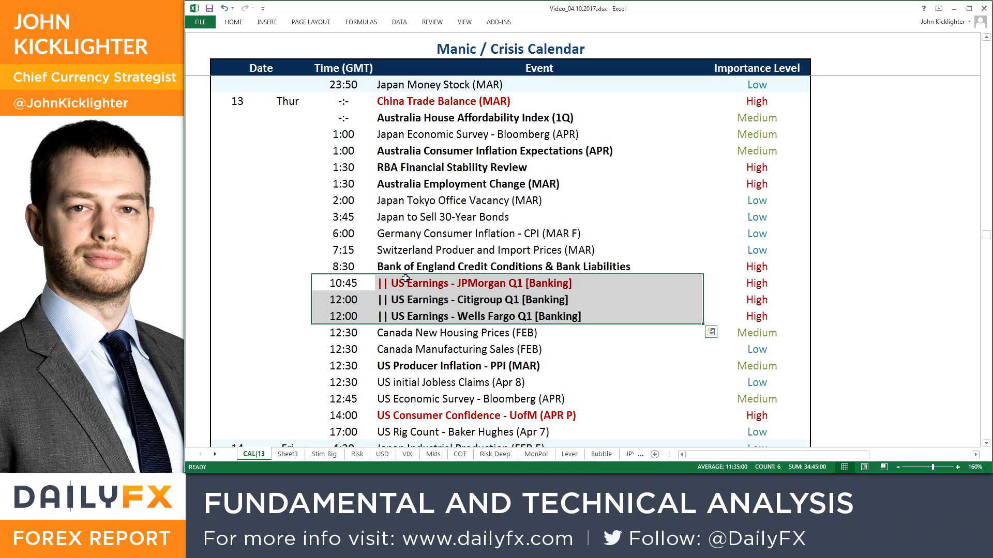
pyautogui.scroll(9, 782, 323)
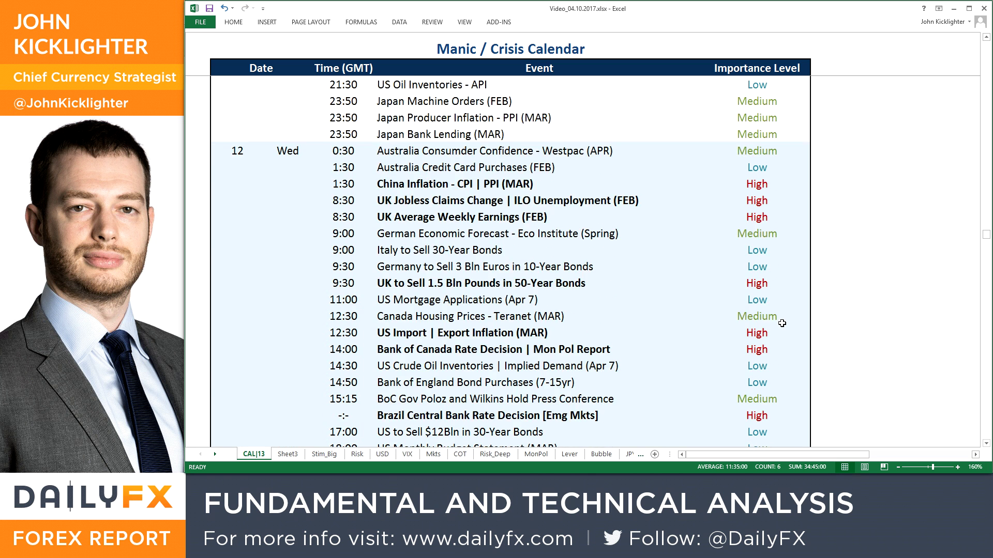
pyautogui.scroll(5, 782, 323)
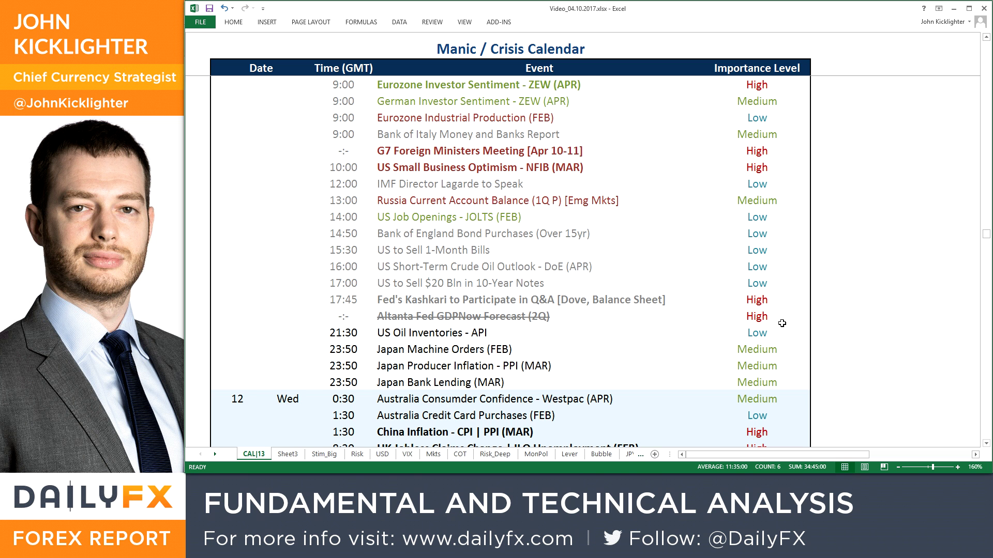
pyautogui.scroll(-6, 782, 324)
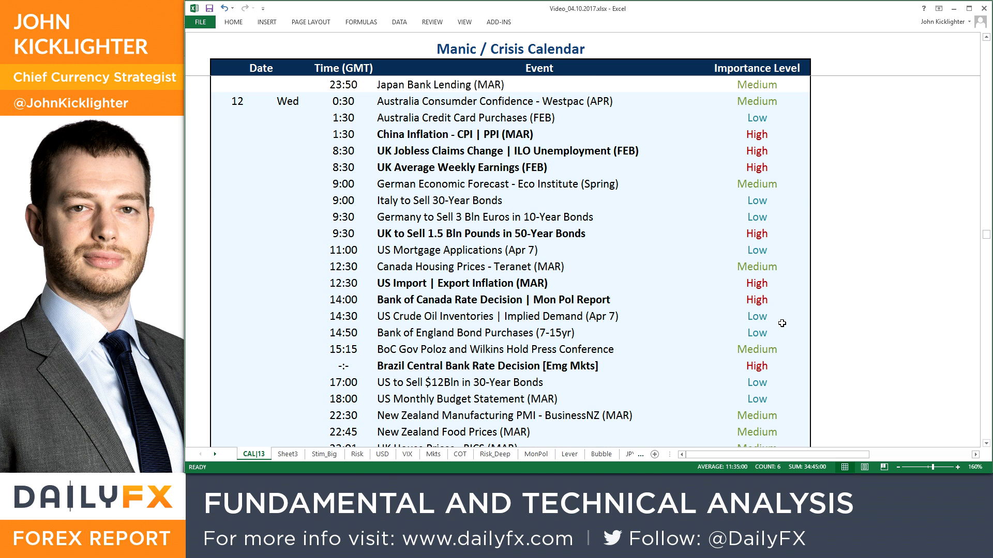
# Load the CL1! crude oil futures daily chart in TradingView
pyautogui.hotkey('alt', 'Tab')
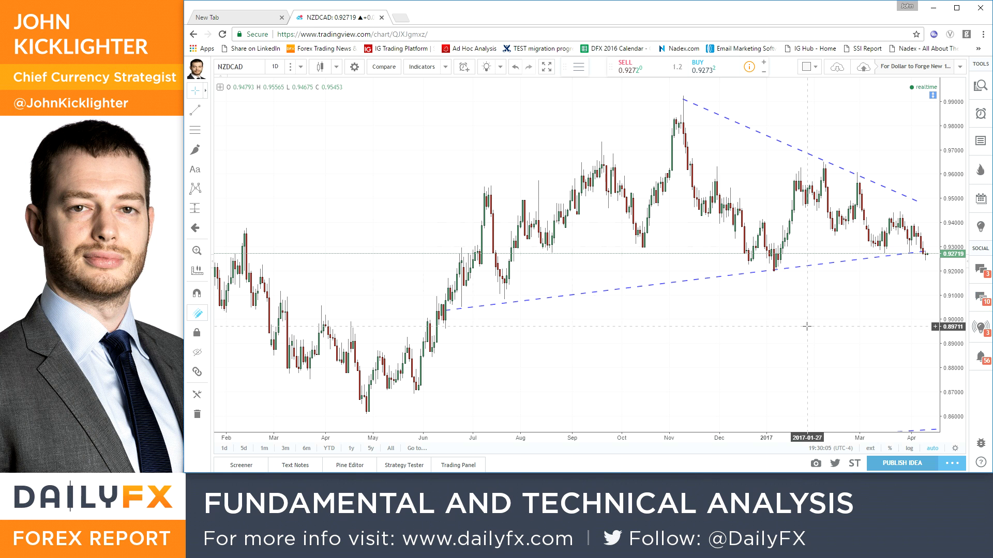
pyautogui.write('CL1!')
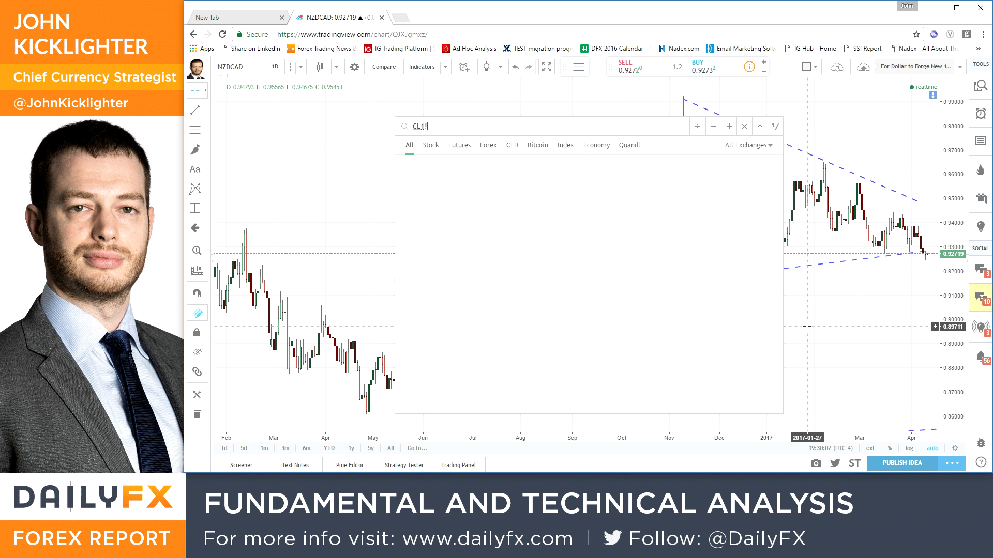
pyautogui.press('Return')
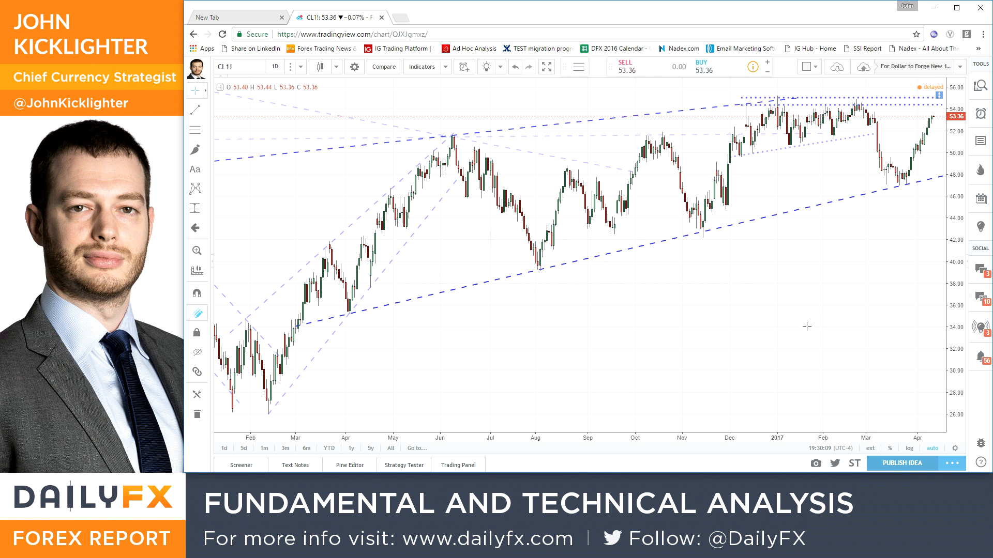